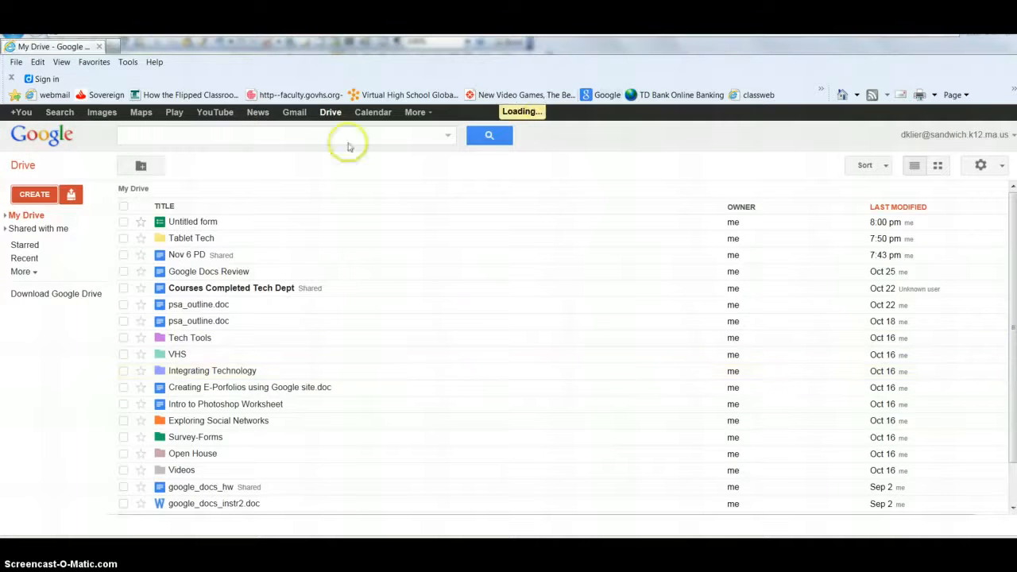
# Create a new form and title it "Technology Survey".
pyautogui.click(26, 197)
pyautogui.click(42, 253)
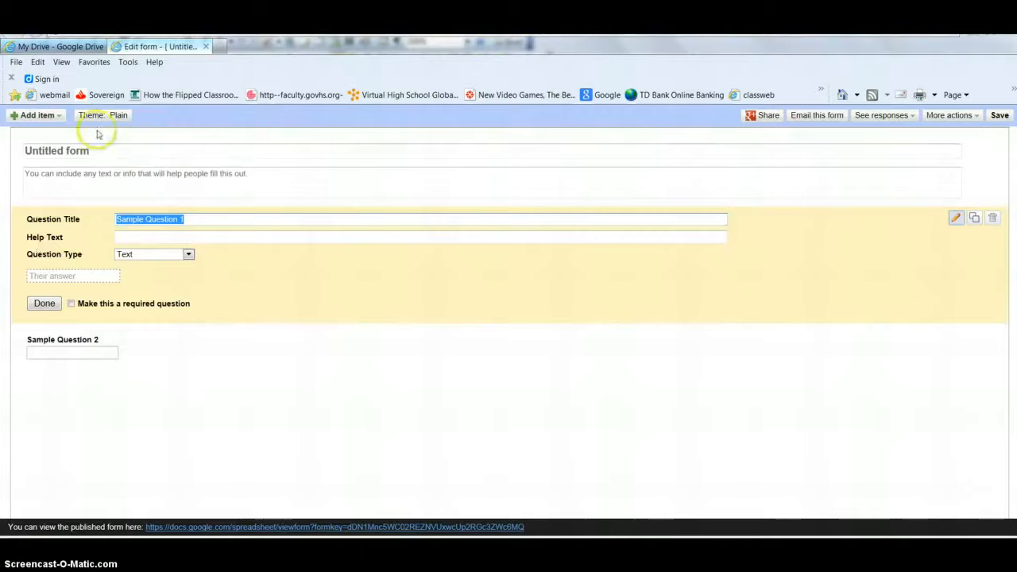
pyautogui.click(95, 150)
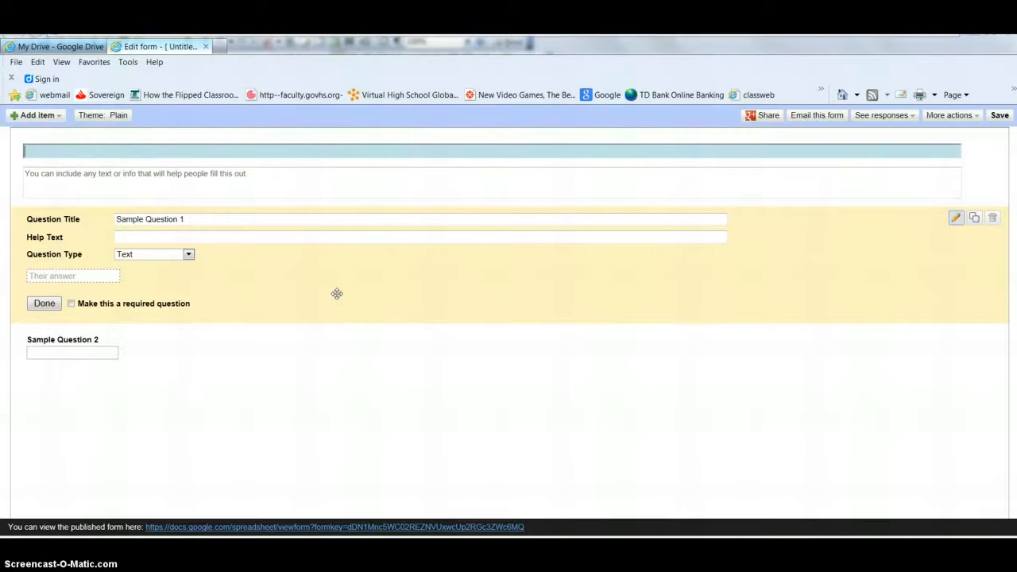
pyautogui.write('Technology Surv')
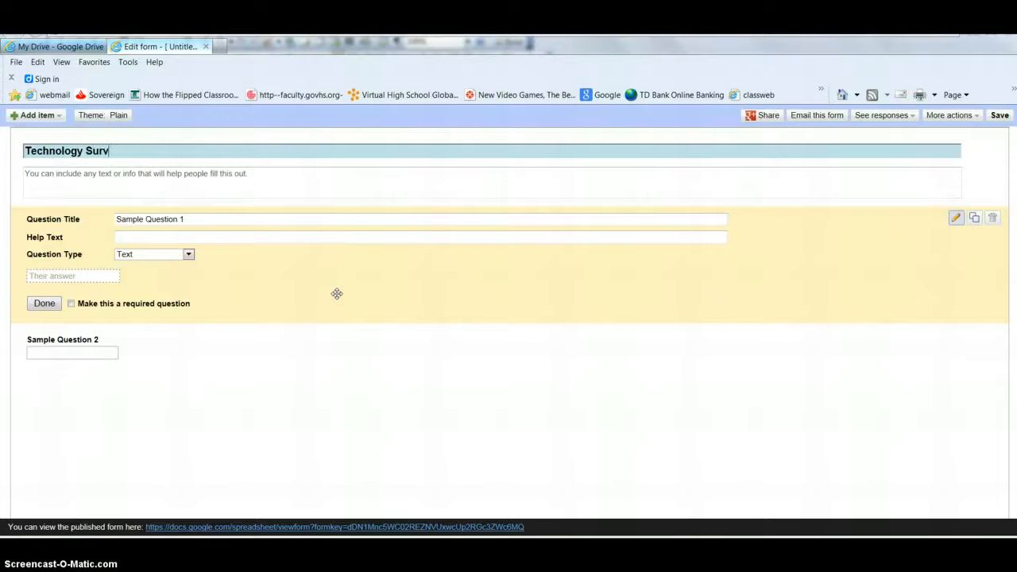
pyautogui.write('ey')
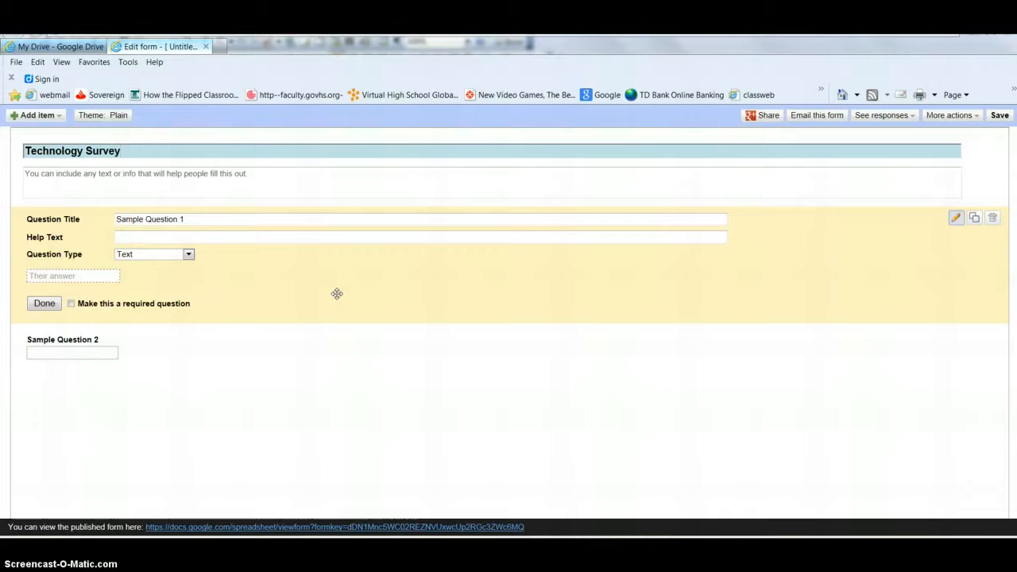
# Enter "Please answer all questions." as the form's description.
pyautogui.click(135, 184)
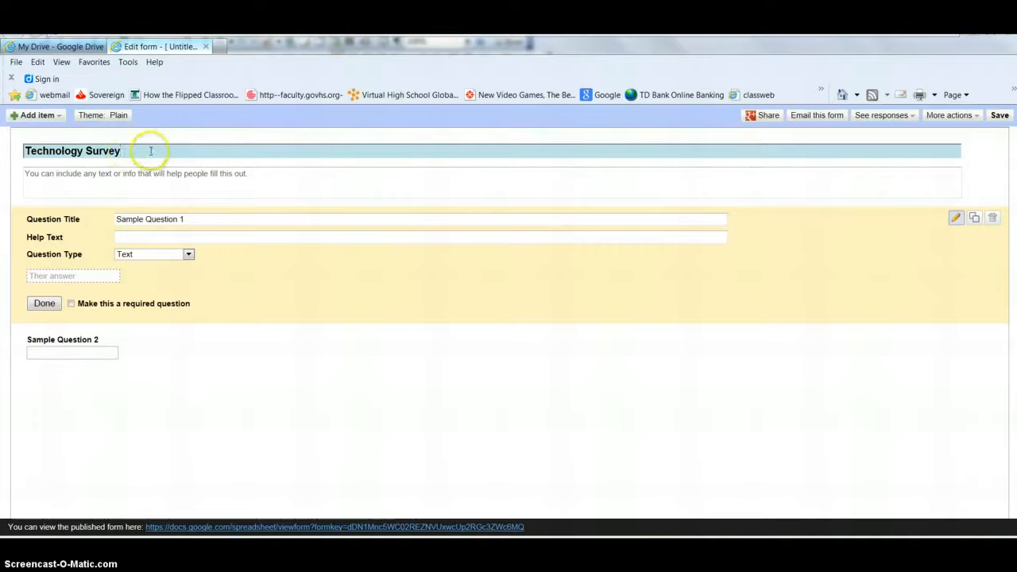
pyautogui.click(257, 175)
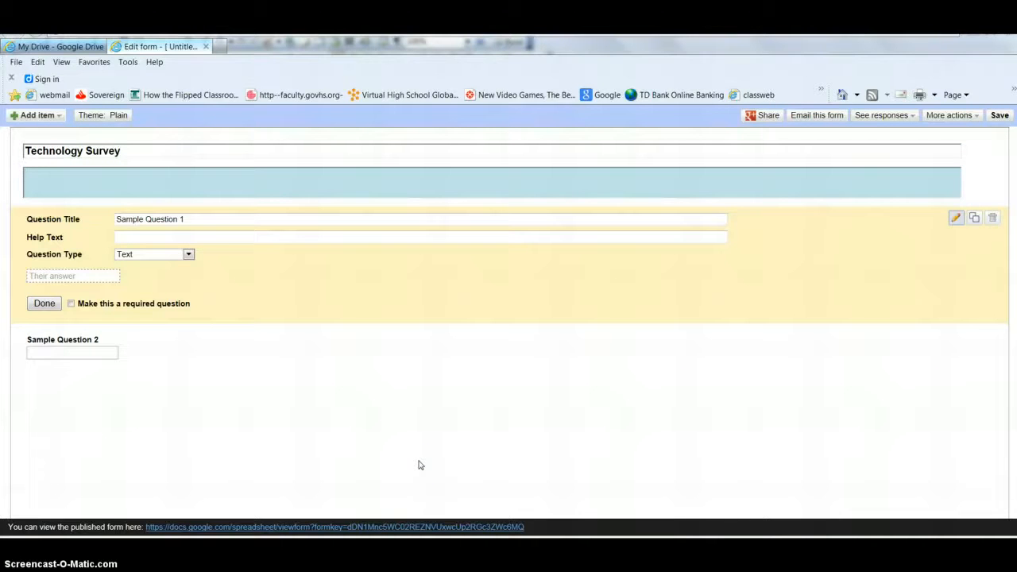
pyautogui.write('Please answer all question')
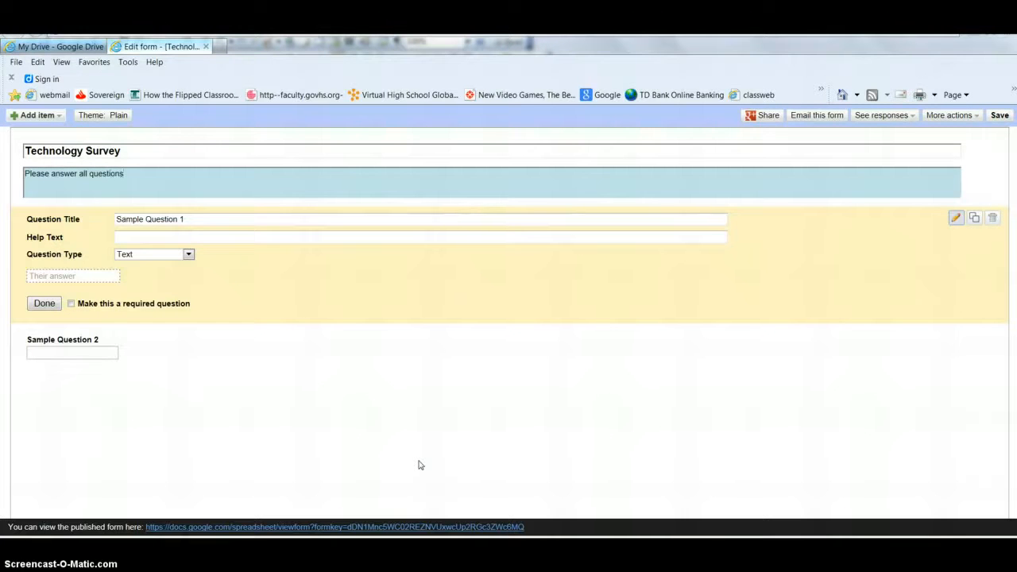
pyautogui.write('s.')
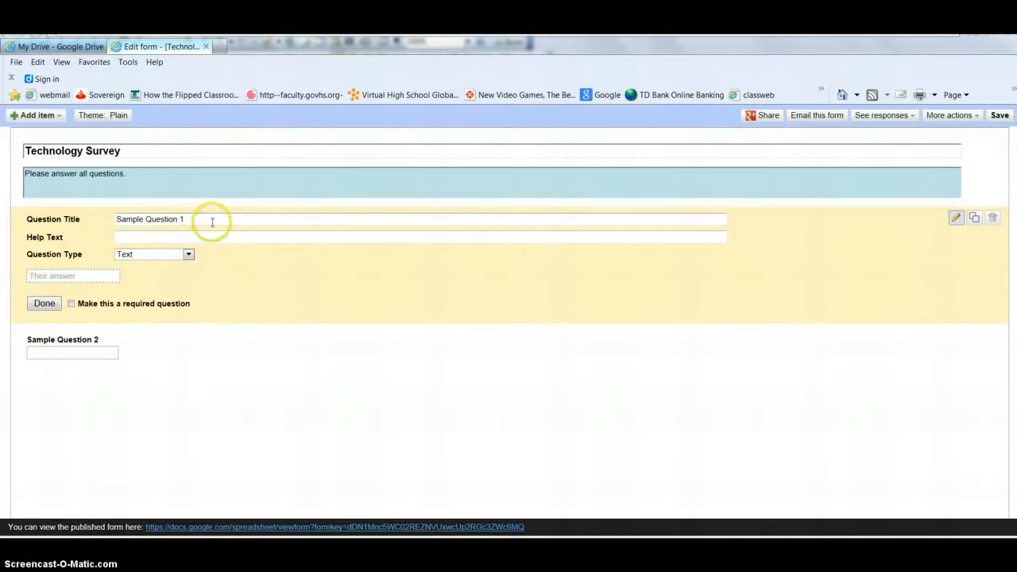
# Replace the title of the first sample question with "First Name".
pyautogui.click(203, 219)
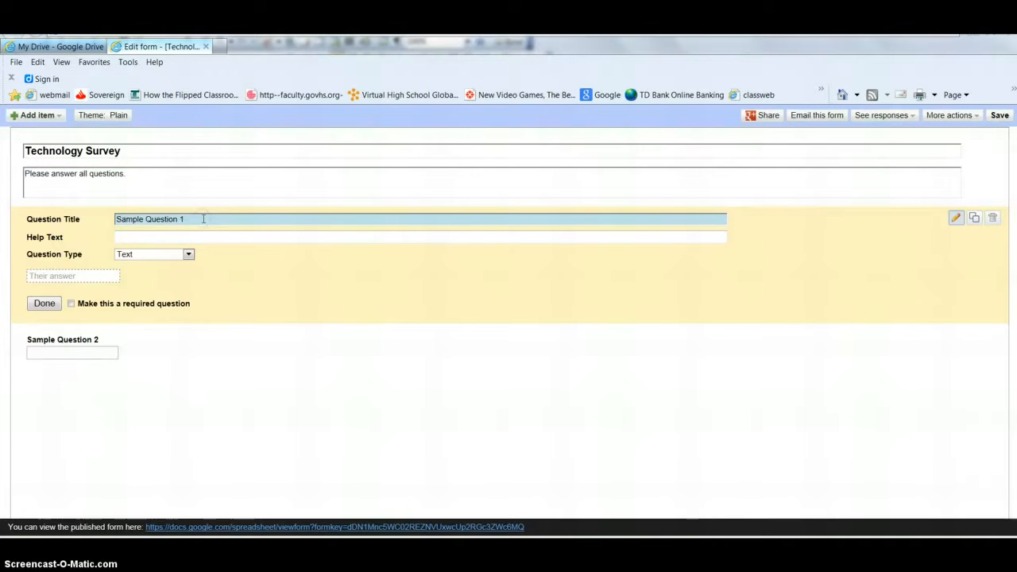
pyautogui.press('BackSpace')
pyautogui.press('BackSpace')
pyautogui.press('BackSpace')
pyautogui.press('BackSpace')
pyautogui.press('BackSpace')
pyautogui.press('BackSpace')
pyautogui.press('BackSpace')
pyautogui.press('BackSpace')
pyautogui.press('BackSpace')
pyautogui.press('BackSpace')
pyautogui.press('BackSpace')
pyautogui.press('BackSpace')
pyautogui.press('BackSpace')
pyautogui.press('BackSpace')
pyautogui.press('BackSpace')
pyautogui.press('BackSpace')
pyautogui.press('BackSpace')
pyautogui.write('st Name')
# Keep the First Name question's type as Text, make it a required question and finish editing it.
pyautogui.click(139, 236)
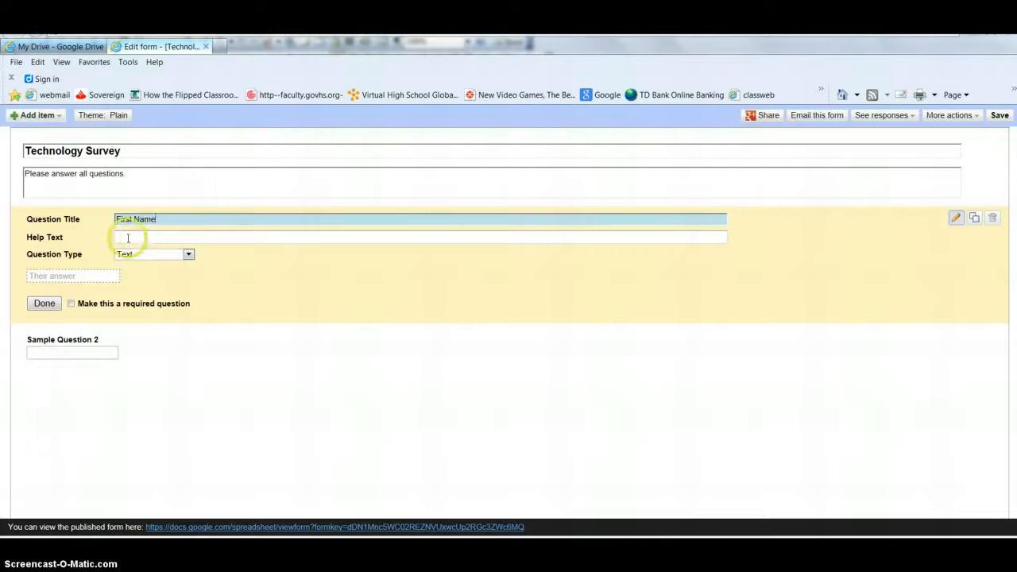
pyautogui.click(189, 255)
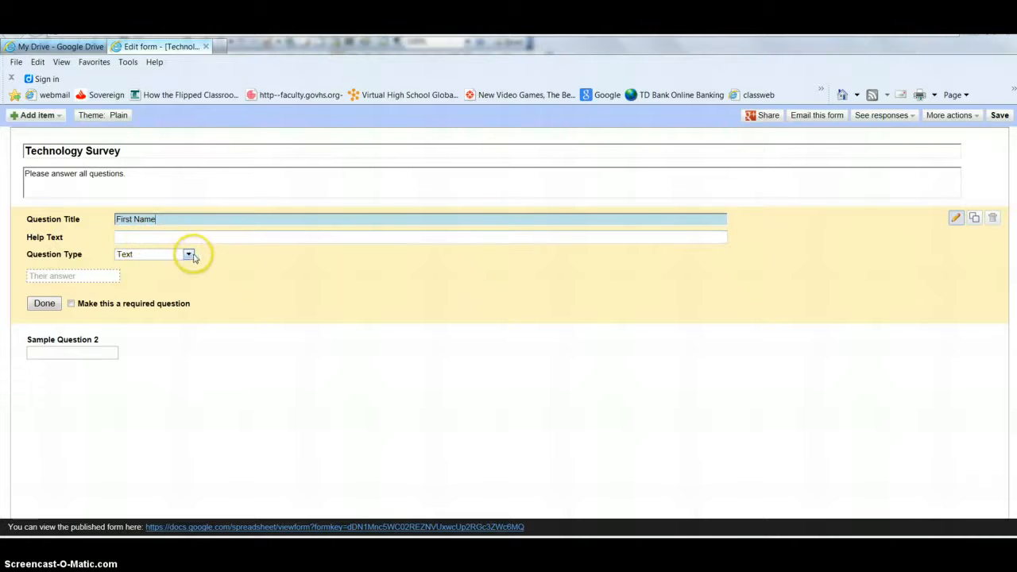
pyautogui.click(189, 255)
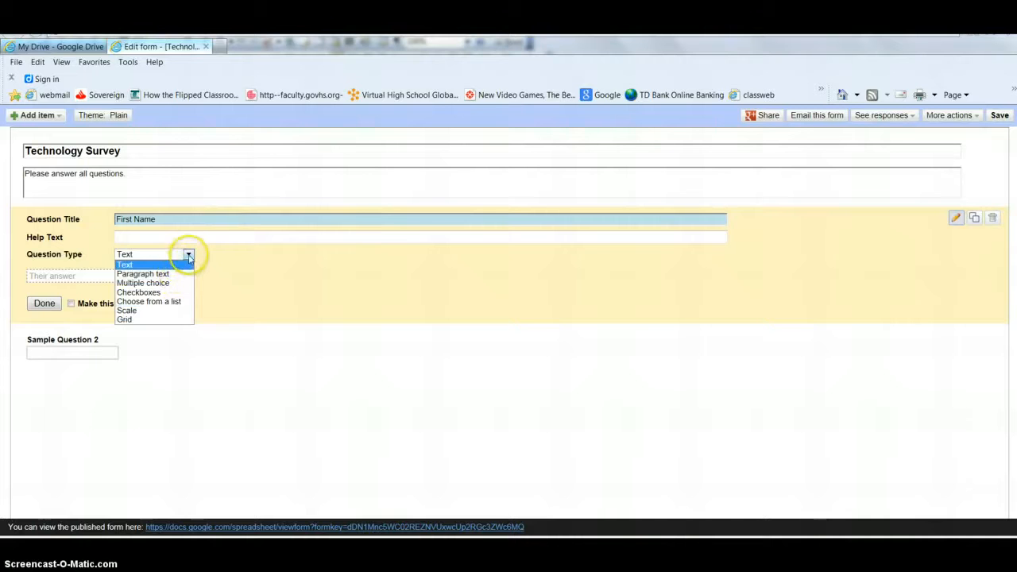
pyautogui.click(188, 256)
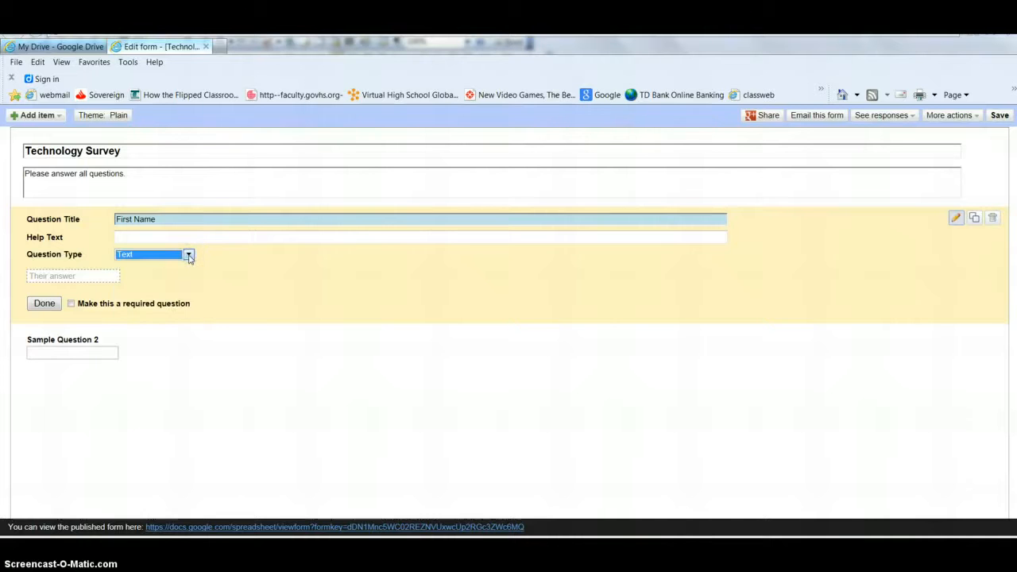
pyautogui.click(71, 305)
pyautogui.click(70, 305)
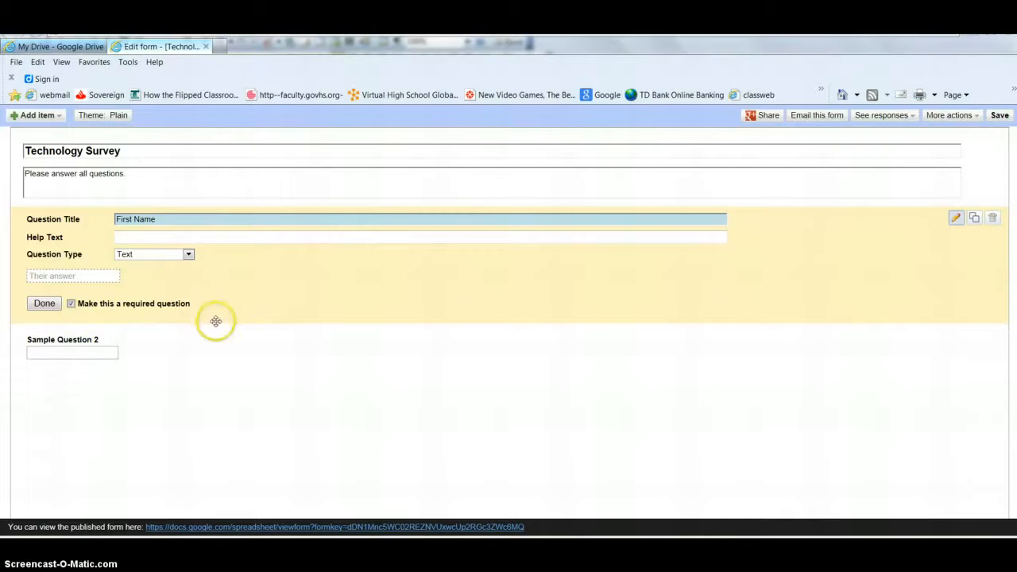
pyautogui.click(177, 345)
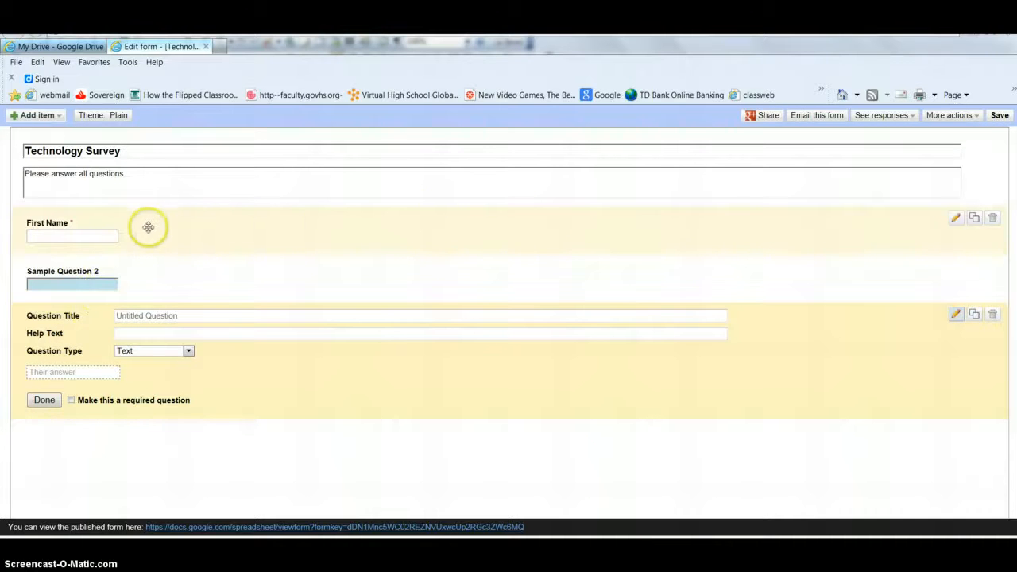
# Duplicate the First Name question and change the copy's title to "Last Name".
pyautogui.click(975, 220)
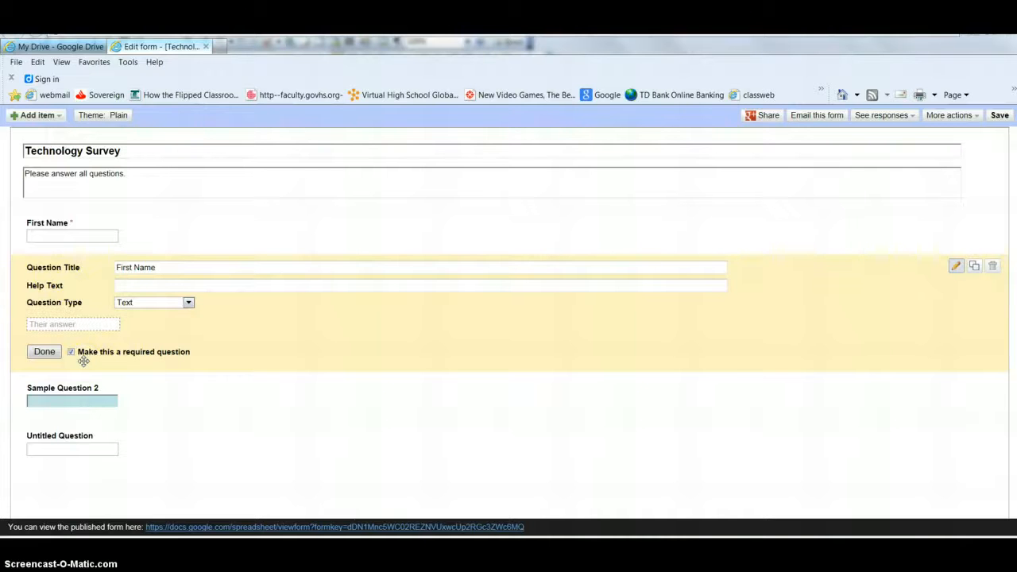
pyautogui.click(125, 267)
pyautogui.doubleClick(125, 267)
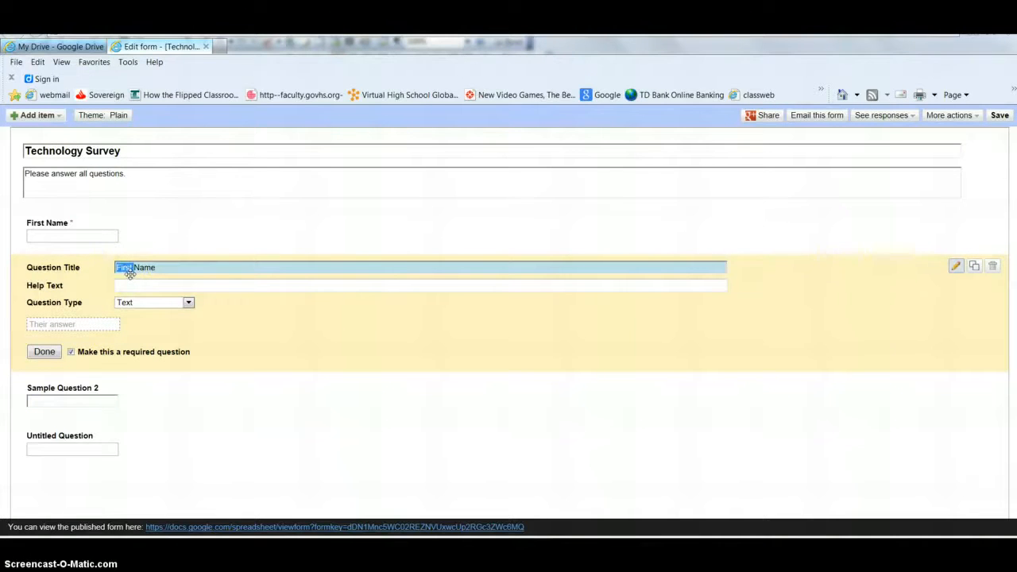
pyautogui.write('Last')
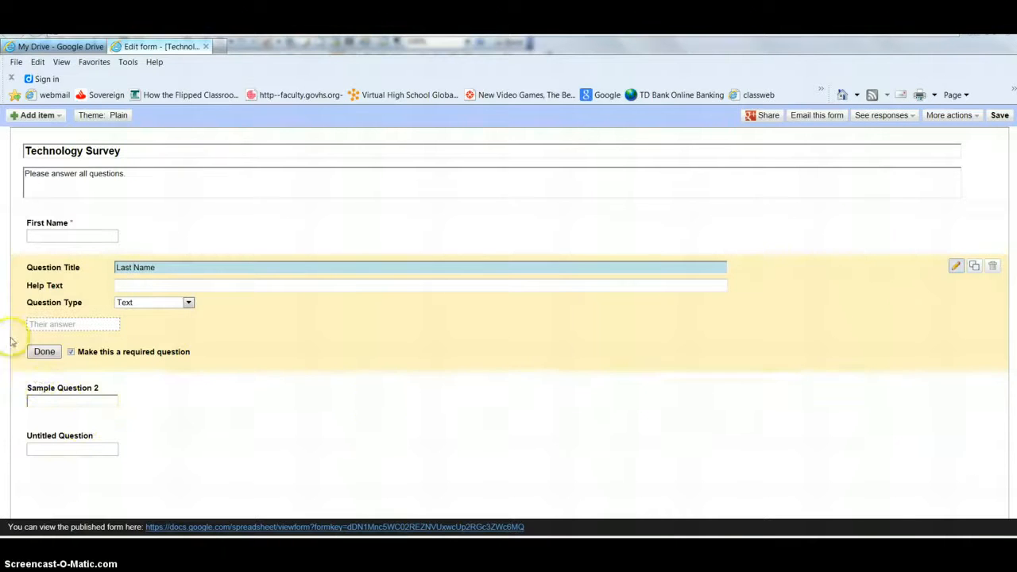
# Add a choose-from-a-list question and delete the leftover Sample Question 2 and the untitled text question.
pyautogui.click(58, 118)
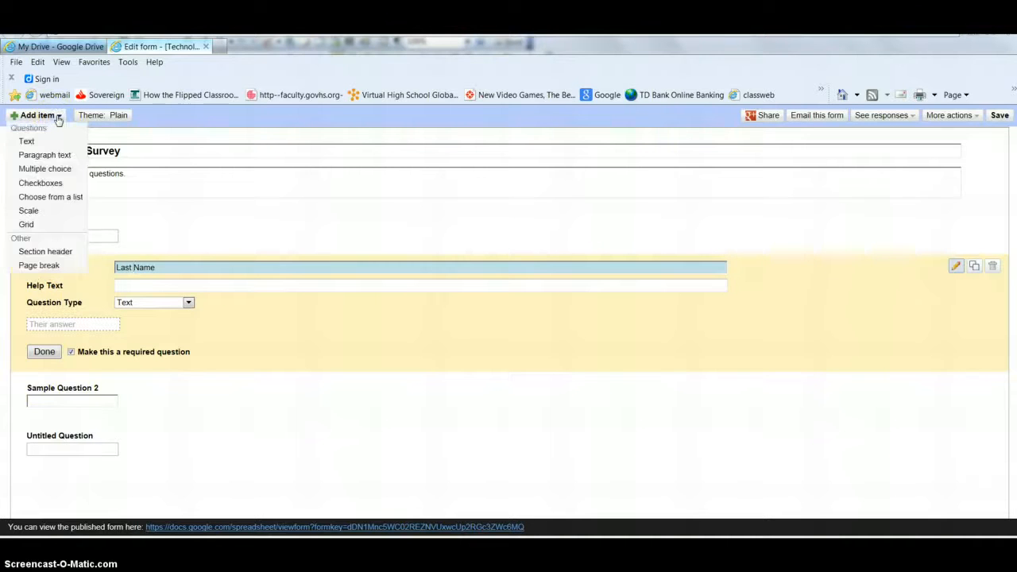
pyautogui.click(46, 197)
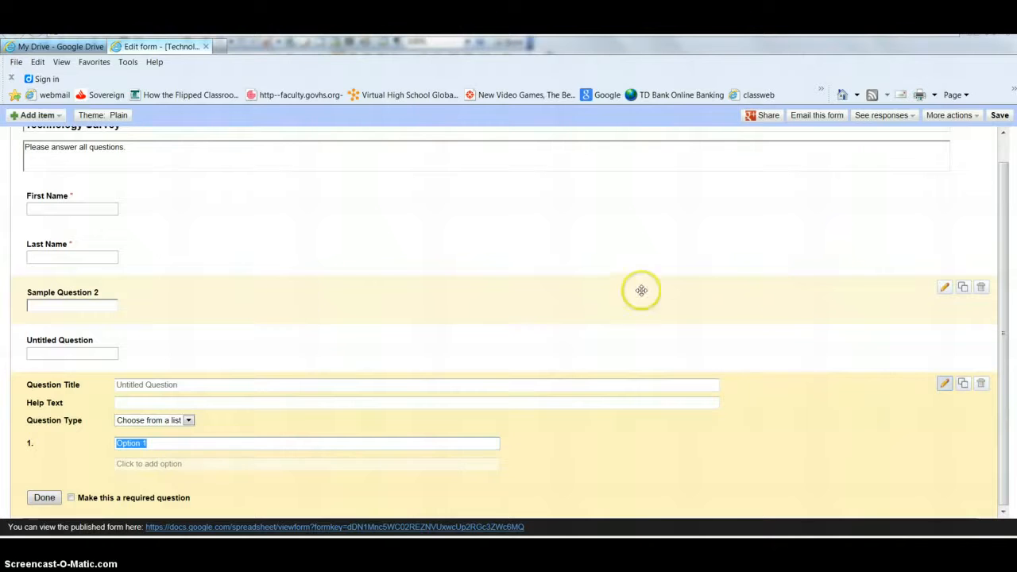
pyautogui.click(983, 290)
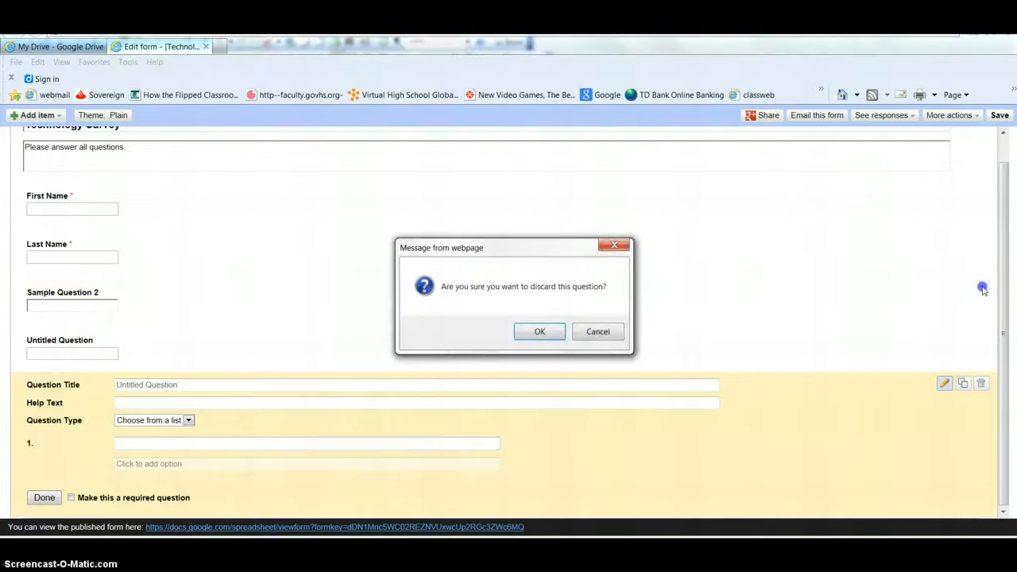
pyautogui.click(541, 333)
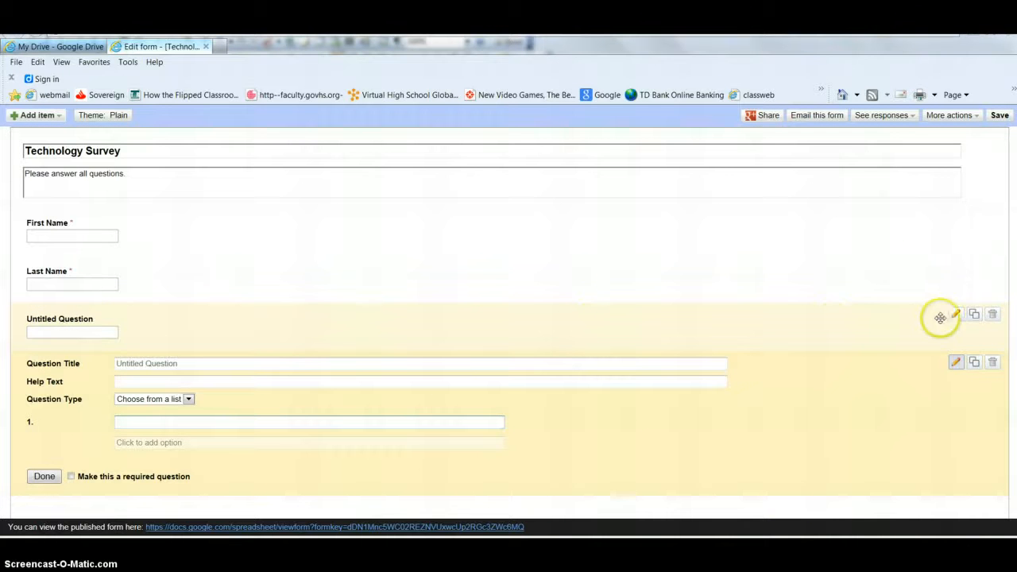
pyautogui.click(993, 317)
pyautogui.click(523, 332)
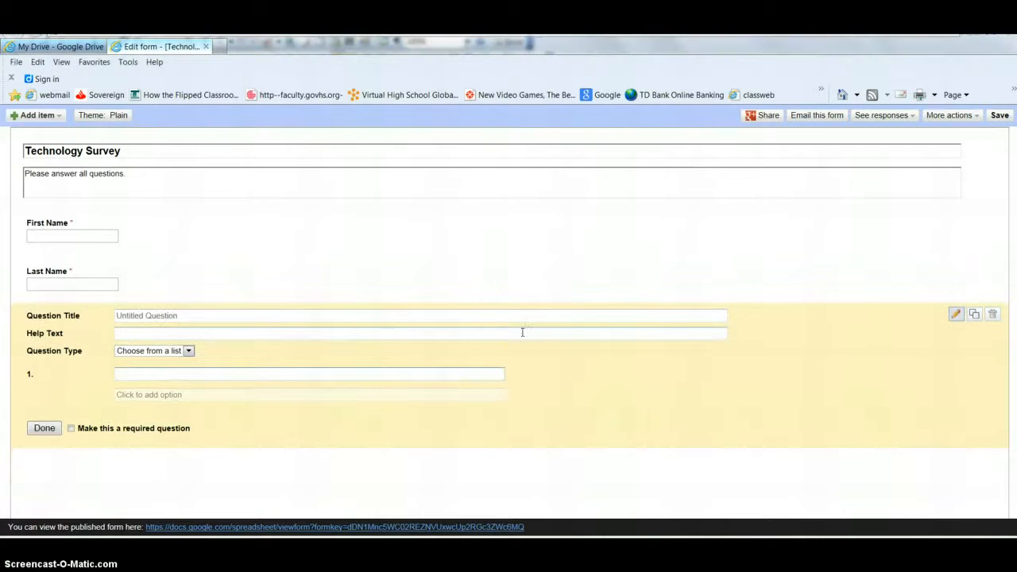
# Title the list question "Class Section" and enter "A Block" as its first option.
pyautogui.click(182, 315)
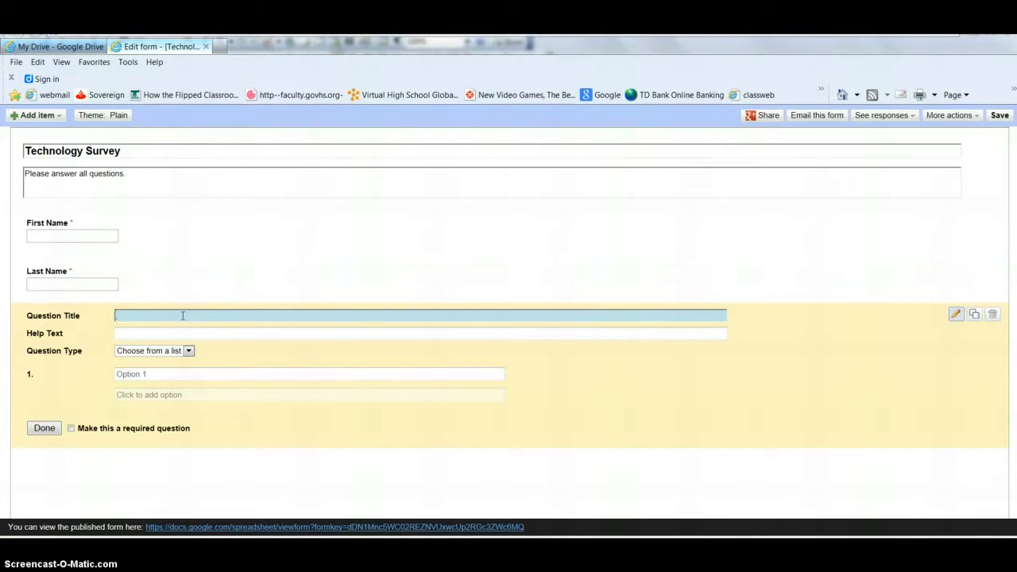
pyautogui.write('Class Section')
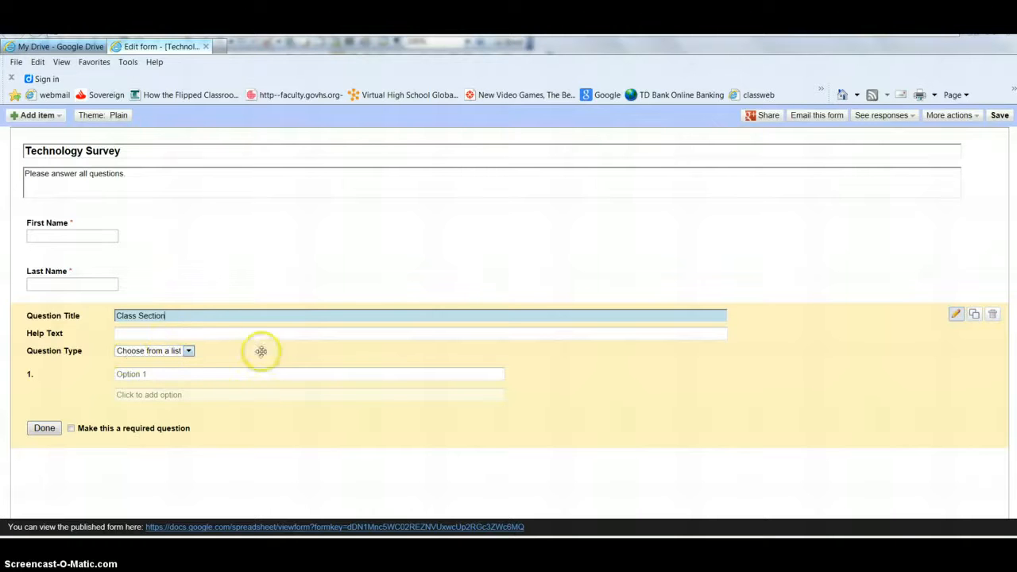
pyautogui.click(166, 376)
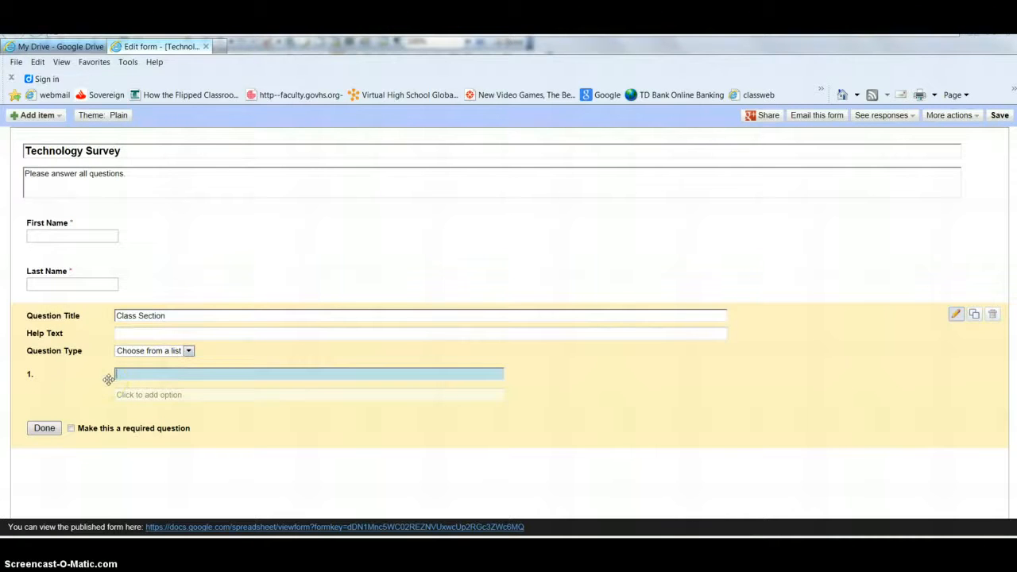
pyautogui.write('A Block')
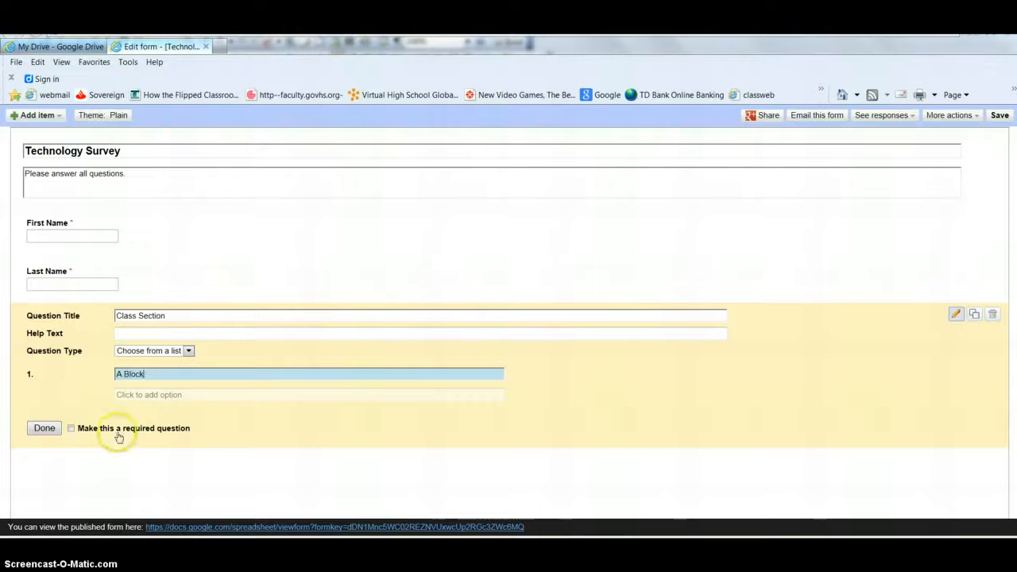
# Add "B Block" and "C Block" as further options of Class Section and make the question required.
pyautogui.click(132, 395)
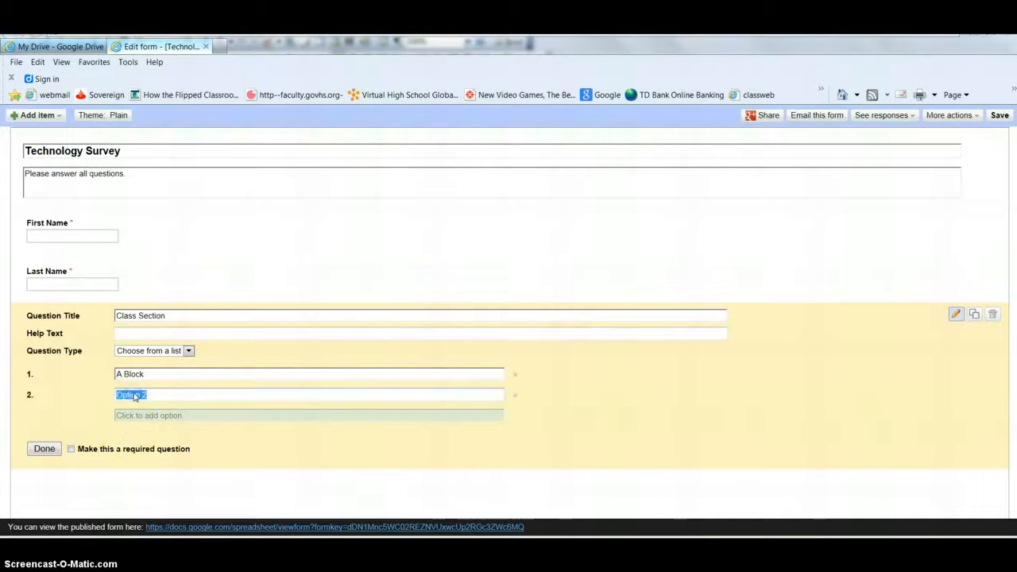
pyautogui.write('B Blo')
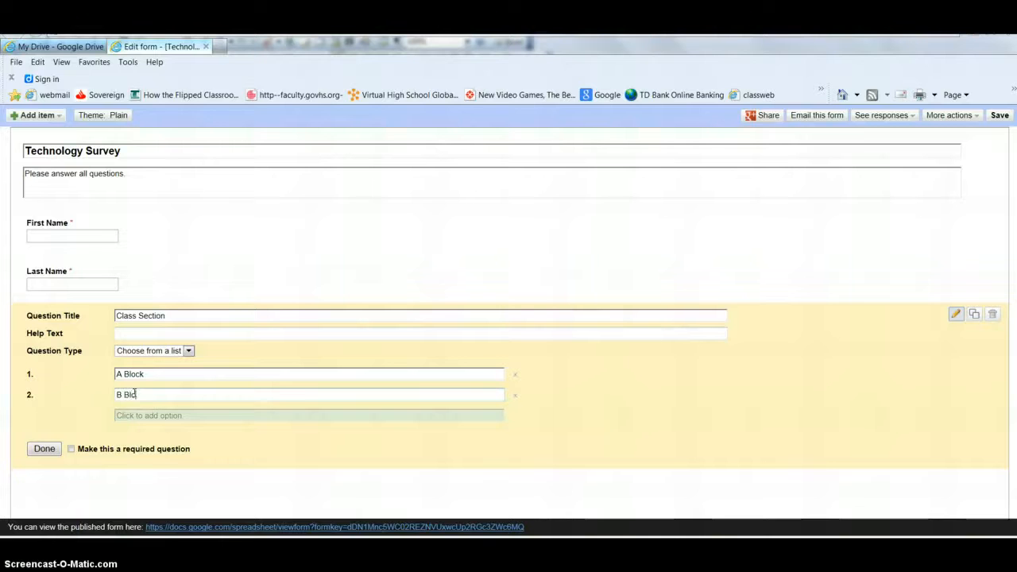
pyautogui.write('ck')
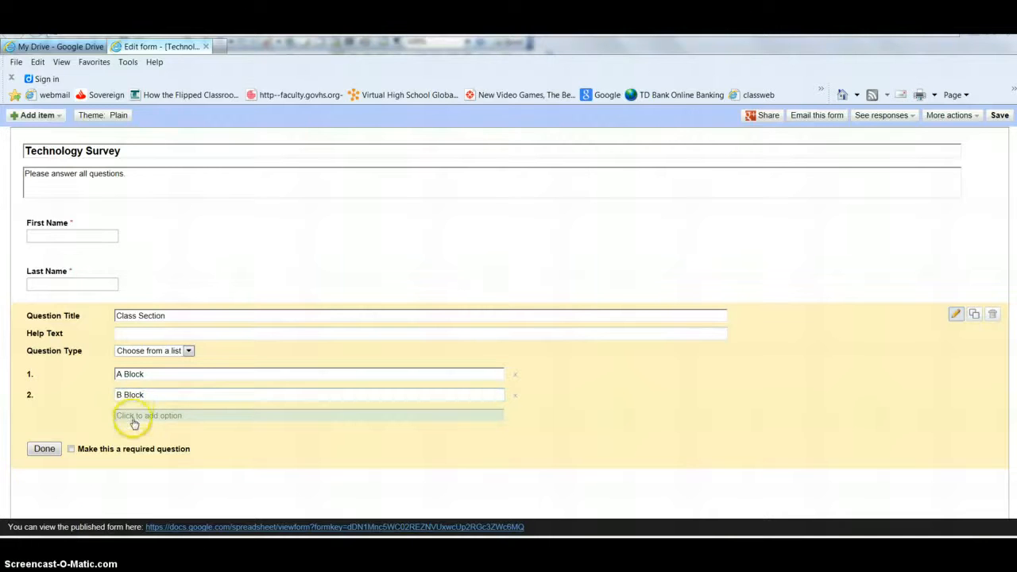
pyautogui.click(131, 415)
pyautogui.write('C Block')
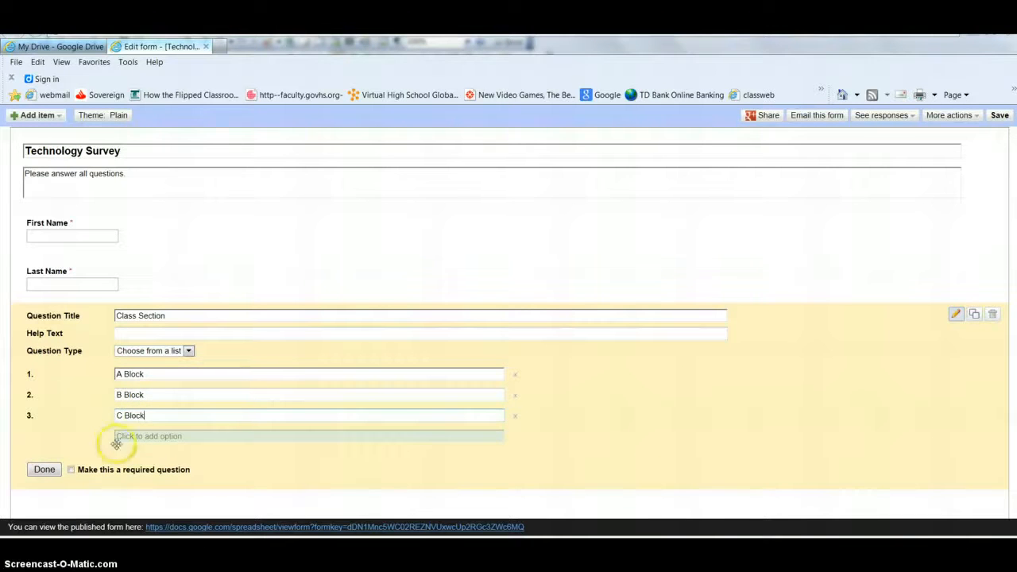
pyautogui.click(72, 470)
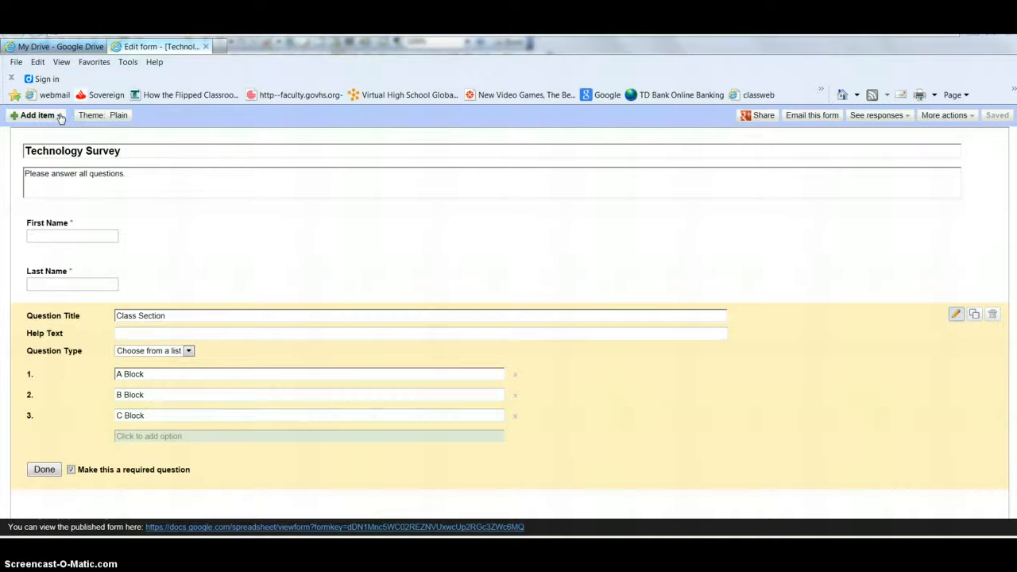
# Add a checkboxes question titled "Check the boxes that apply to you below".
pyautogui.click(61, 118)
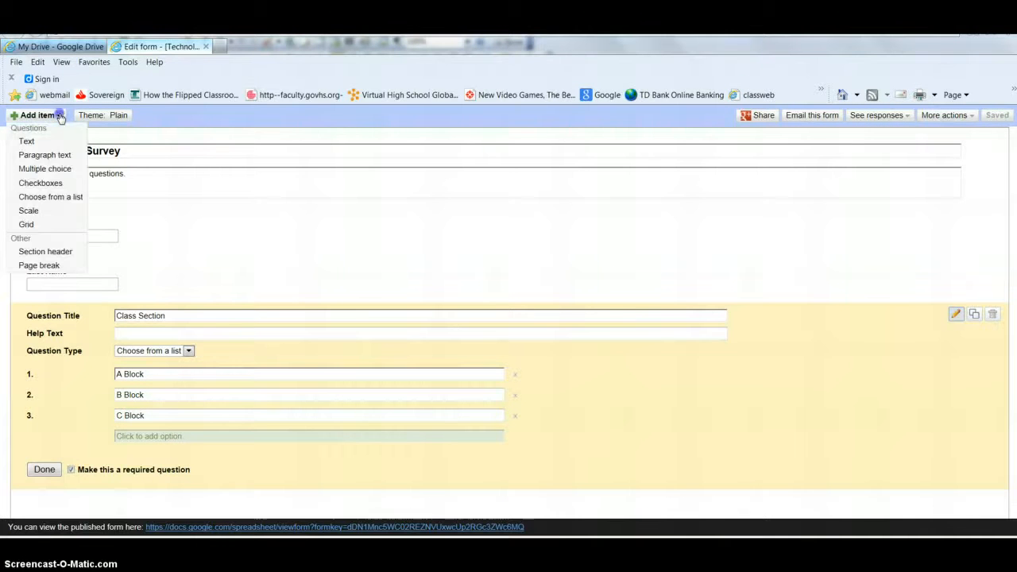
pyautogui.click(49, 191)
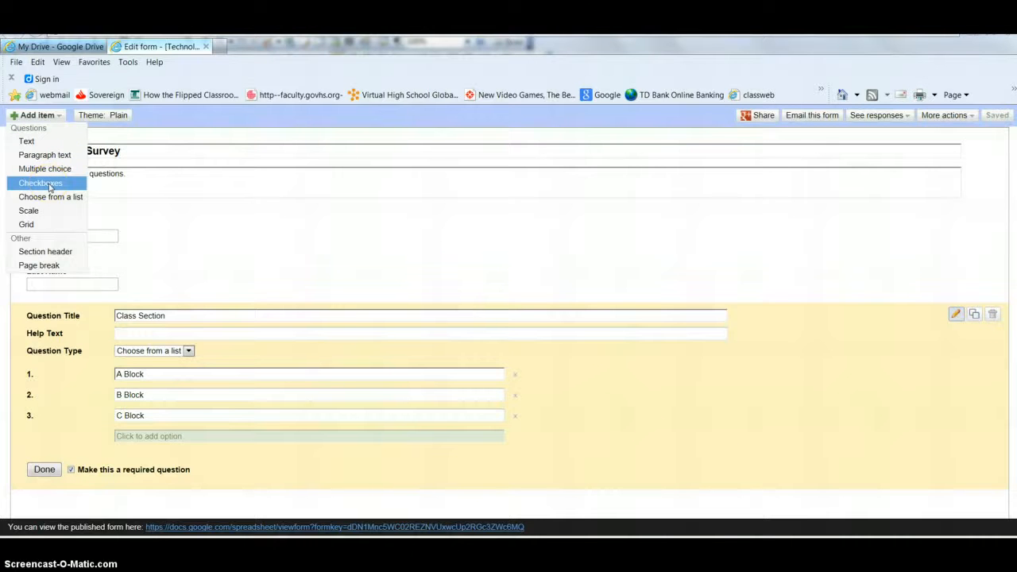
pyautogui.click(53, 199)
pyautogui.click(53, 196)
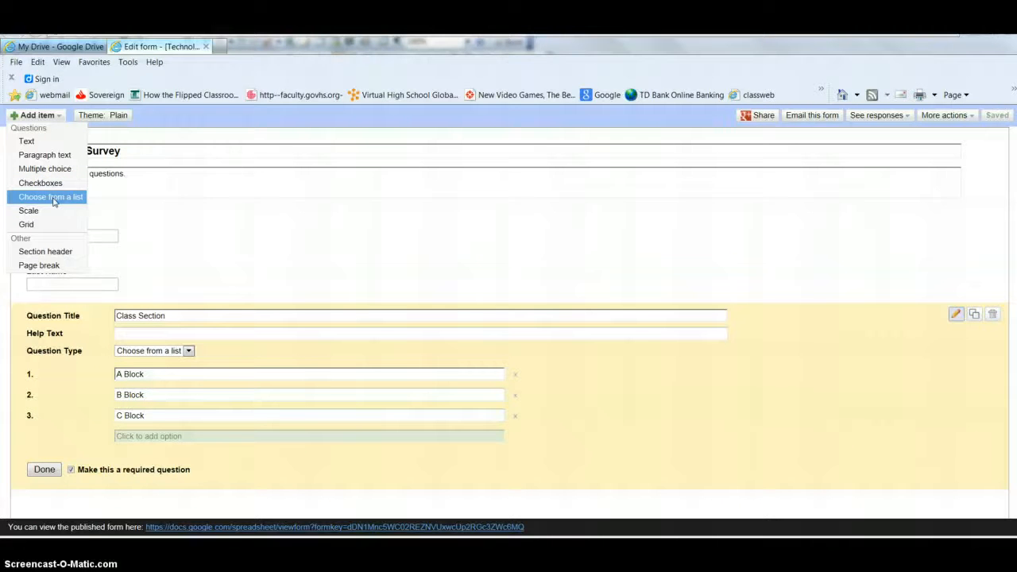
pyautogui.click(54, 185)
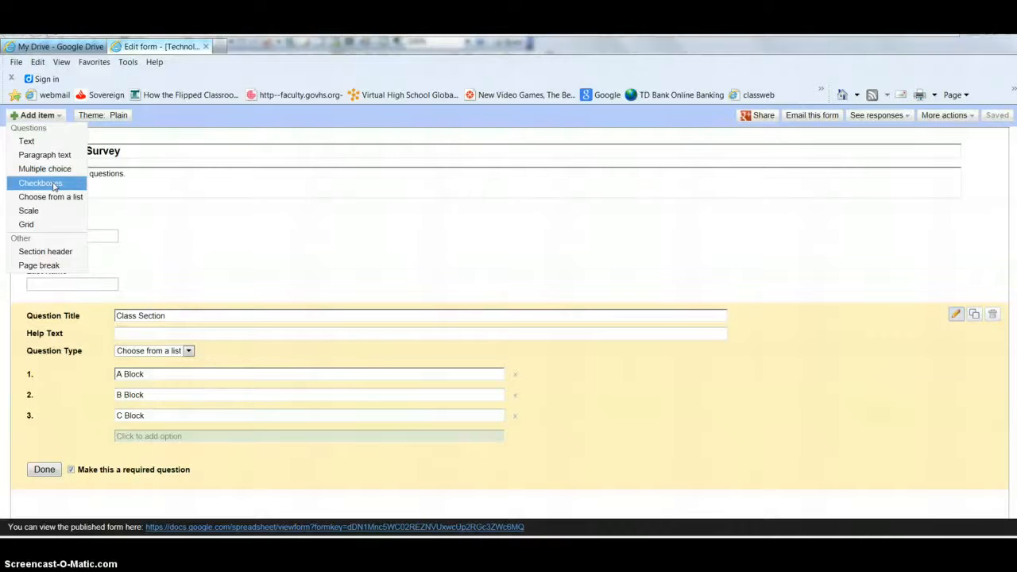
pyautogui.click(54, 184)
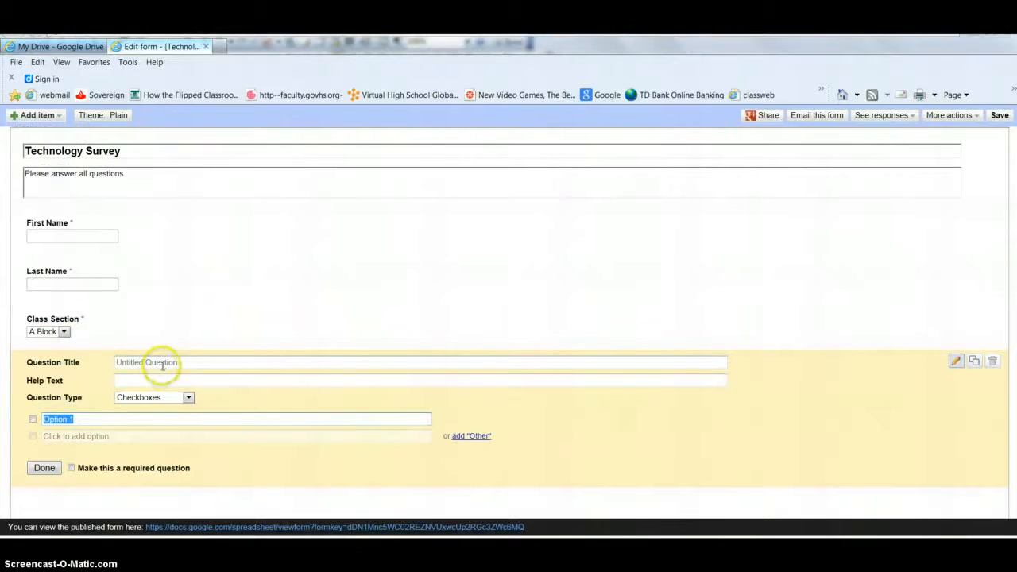
pyautogui.click(162, 364)
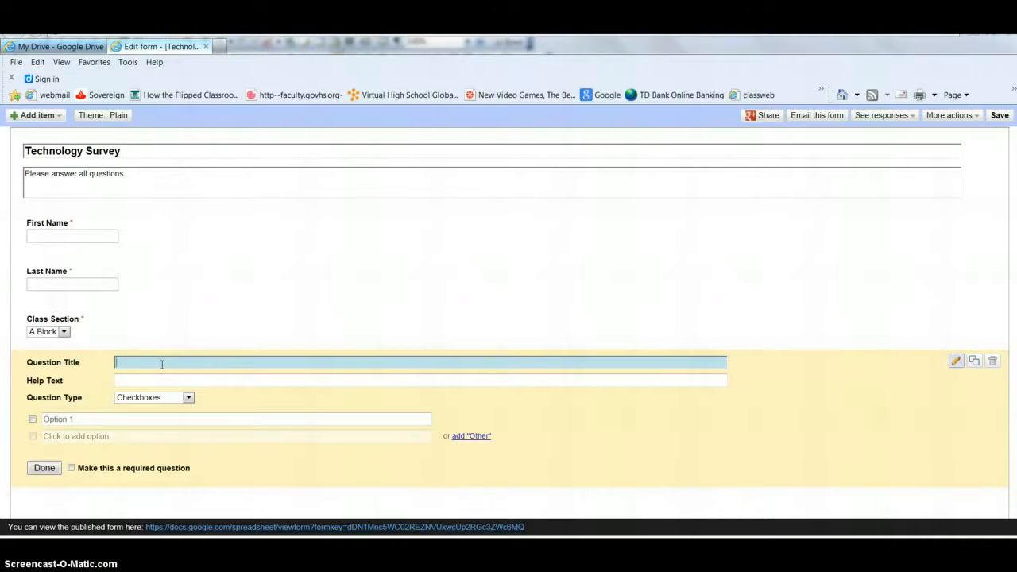
pyautogui.write('Check the boxes that apply to')
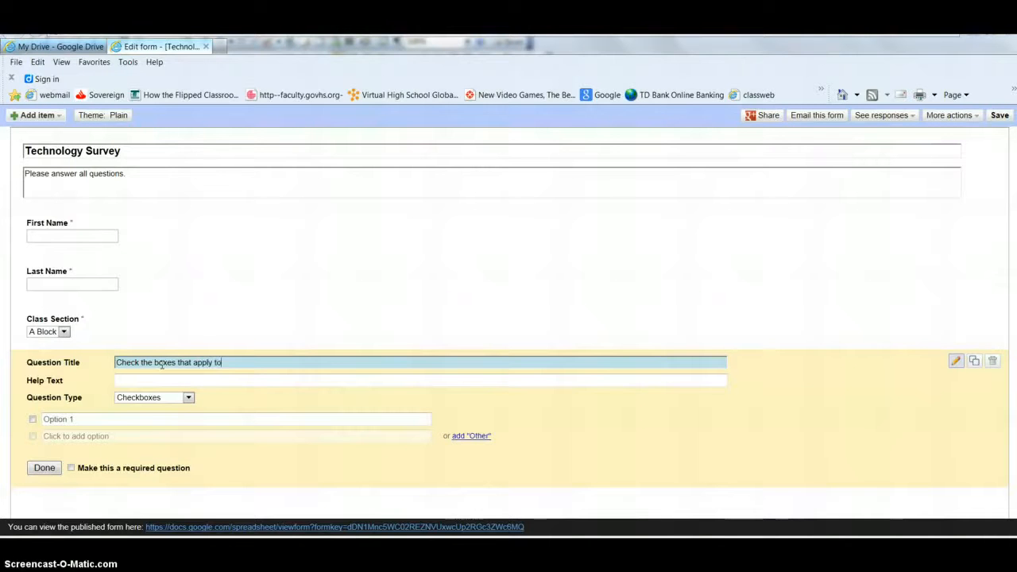
pyautogui.write(' you below')
# Enter "I have access to a computer at home" and "I have access to internet service at home" as the first two checkbox options.
pyautogui.click(75, 419)
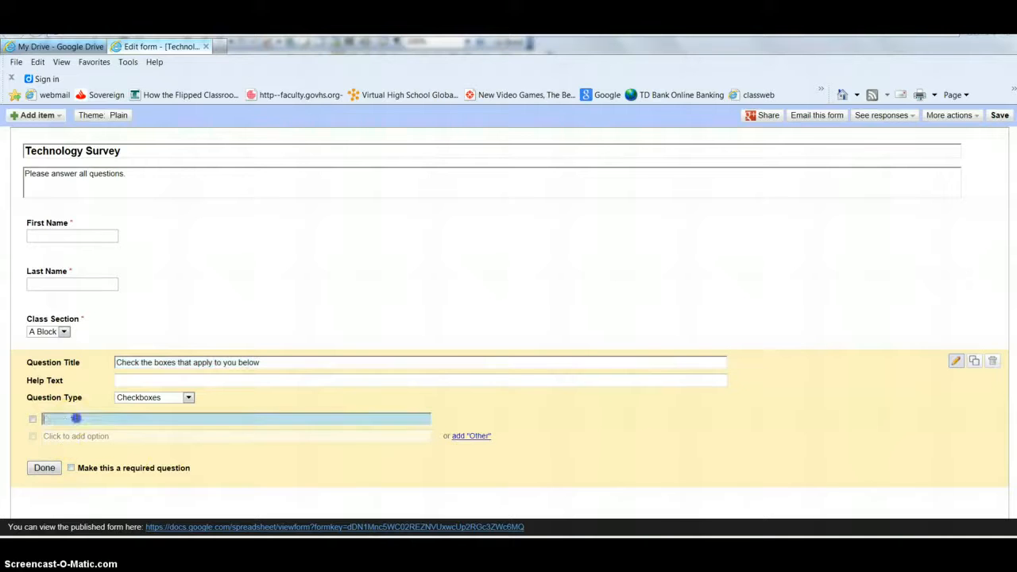
pyautogui.write('I have access to a compu')
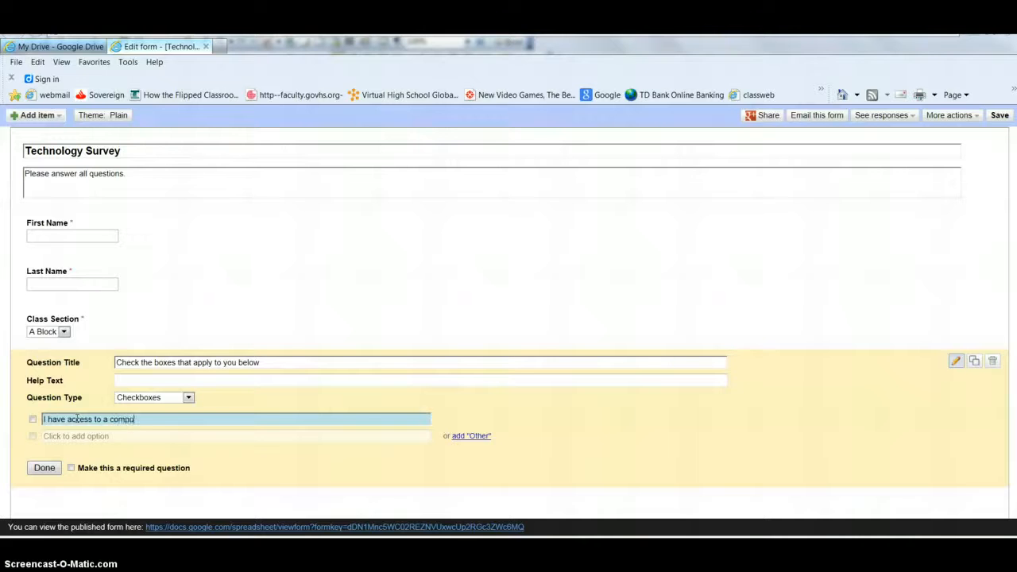
pyautogui.write('ter at home')
pyautogui.click(84, 435)
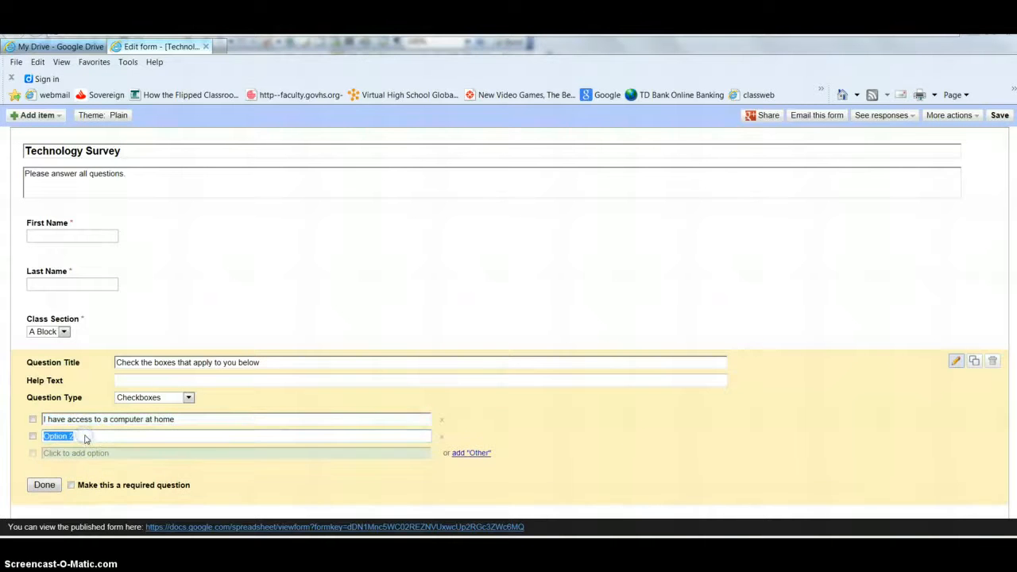
pyautogui.write('Iha')
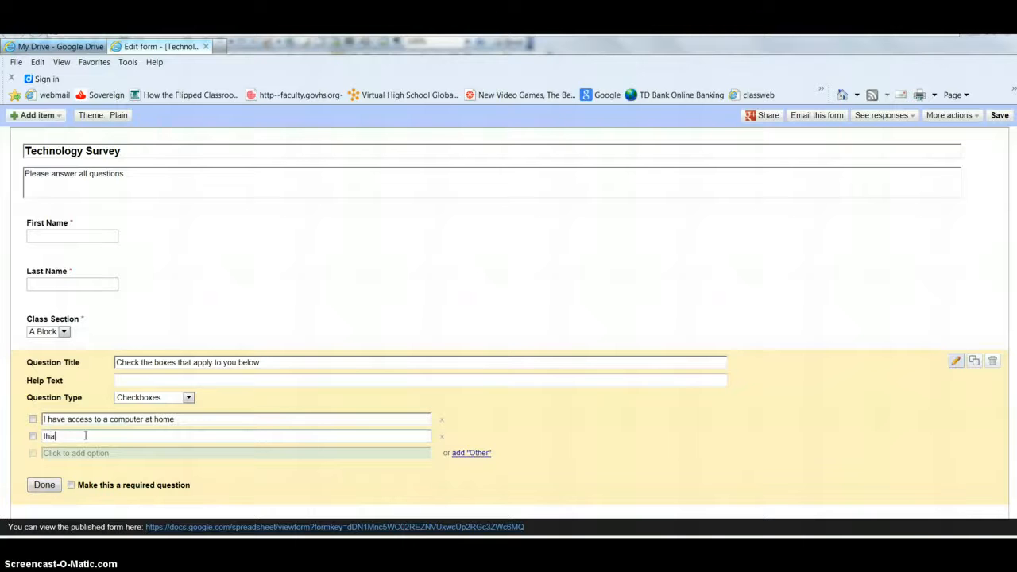
pyautogui.write('ve access to internet service at home')
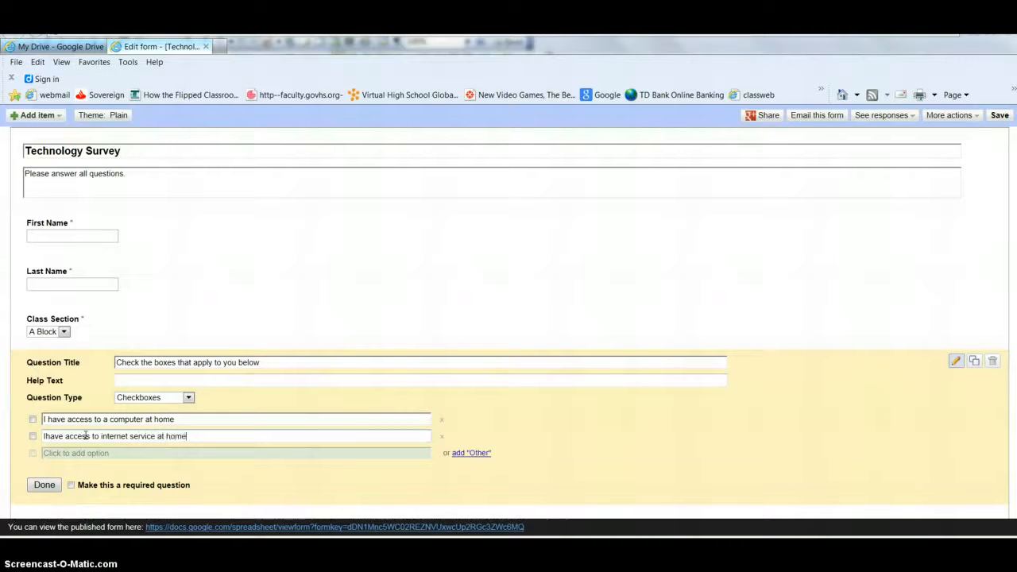
pyautogui.click(45, 436)
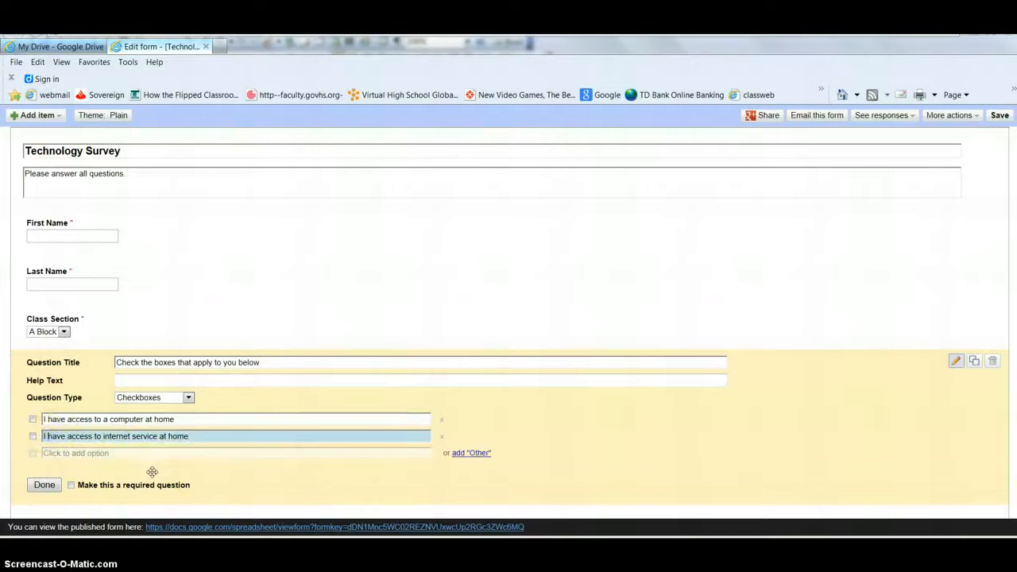
# Add a third checkbox option, "I have access to digital camera or camcorder of some sort (including on phone)".
pyautogui.click(97, 453)
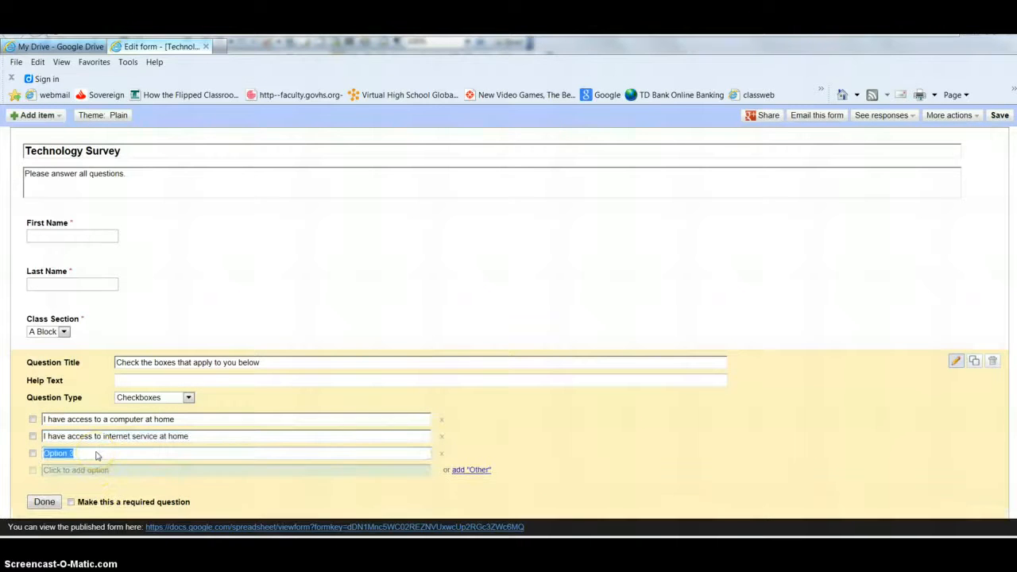
pyautogui.write('I have access')
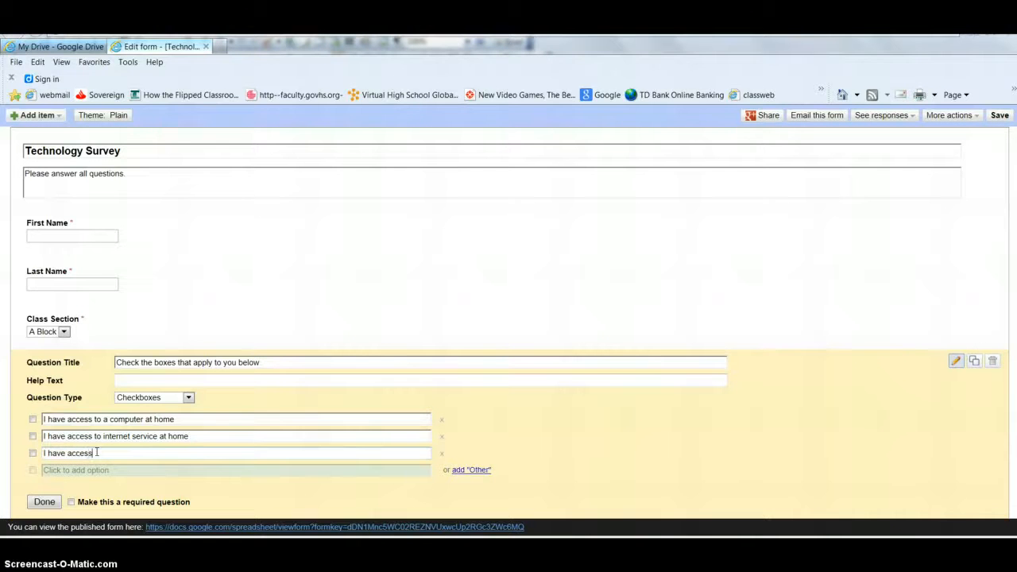
pyautogui.write(' to digital camera or camcorder')
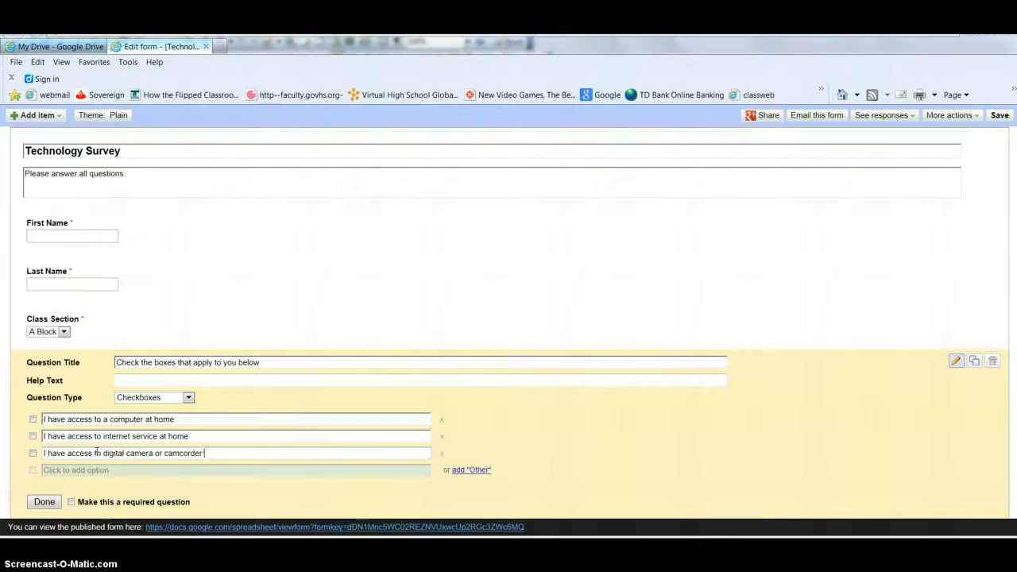
pyautogui.write(' or ')
pyautogui.write('f some sort (including on phone)')
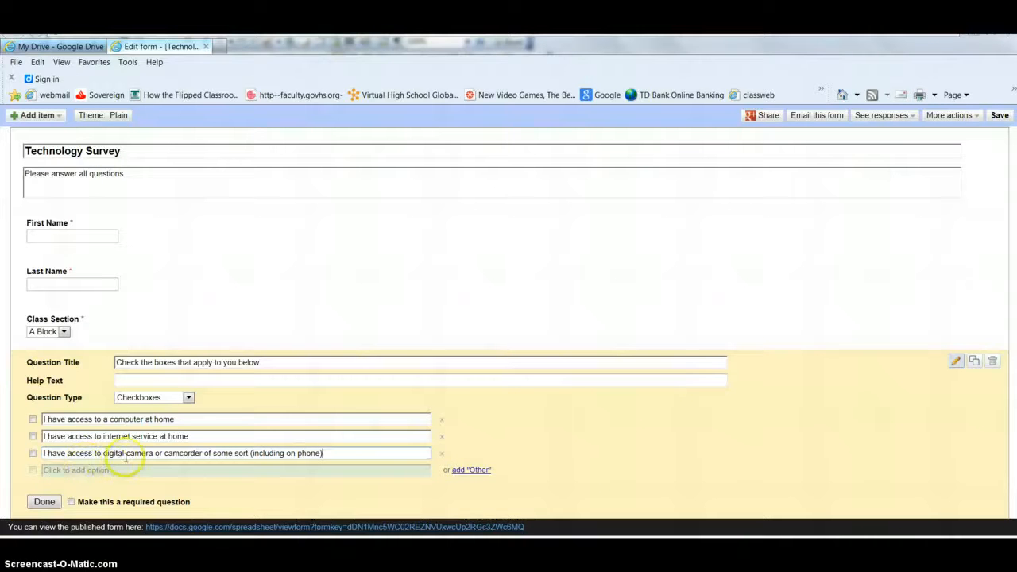
# Add a fourth checkbox option, "I have access to an mp3 player with video capapbilities".
pyautogui.click(81, 471)
pyautogui.write('I')
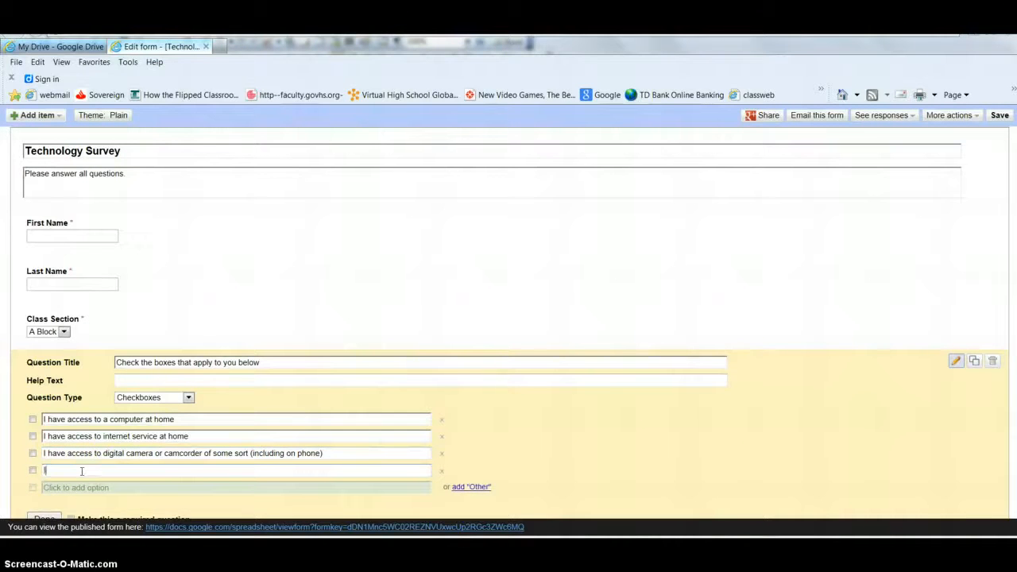
pyautogui.write(' have access to an mp3 player with video ')
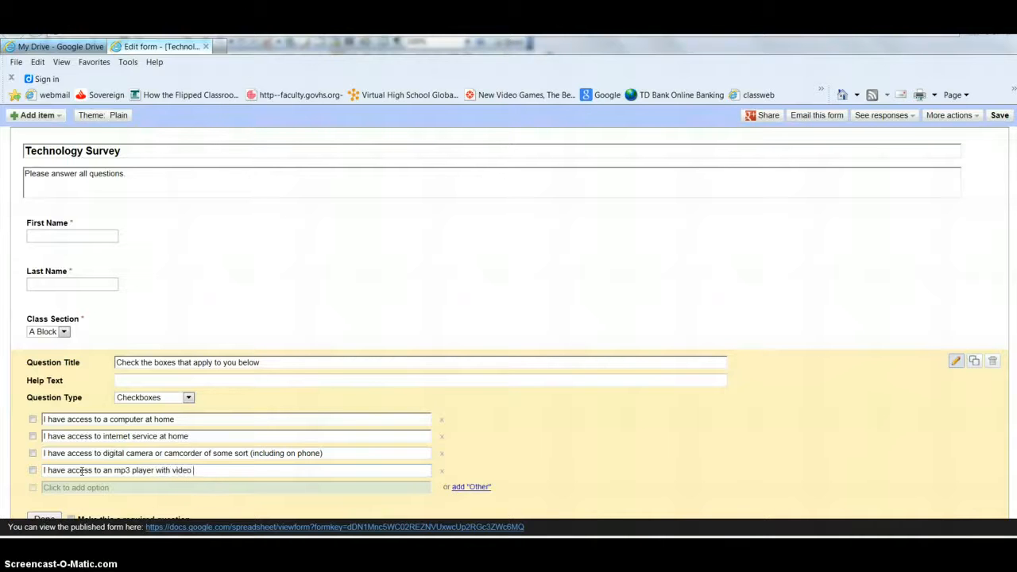
pyautogui.write('capapbilities')
# Add the last checkbox option "I do not have access to any of the above" and make the question required.
pyautogui.click(71, 487)
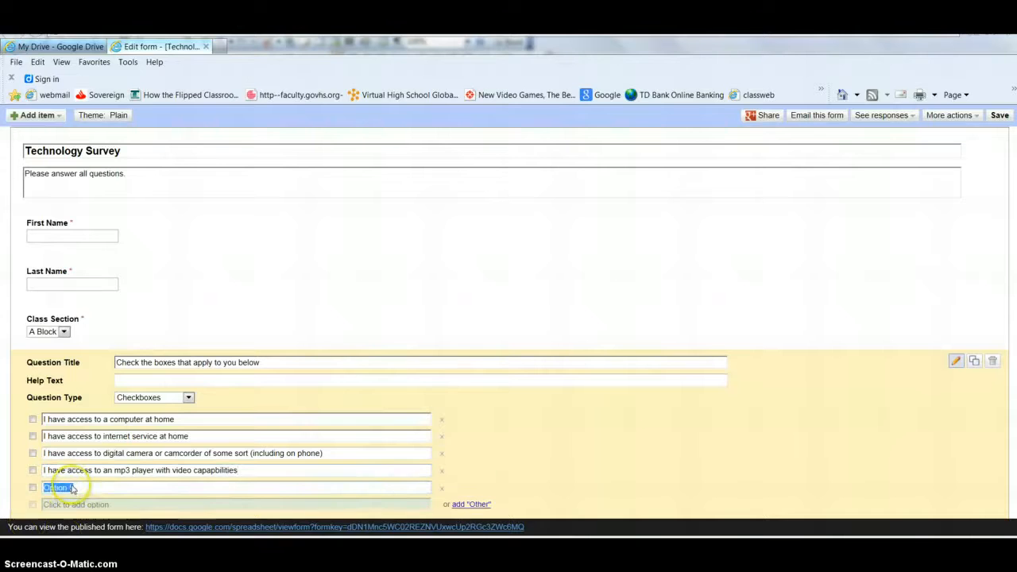
pyautogui.write('I do not have a')
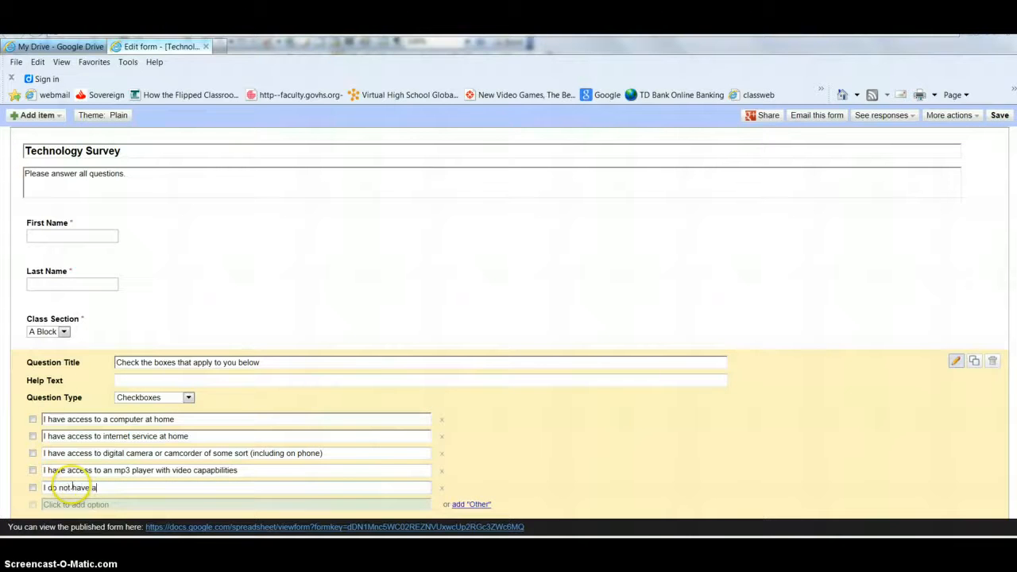
pyautogui.write('ccess to any of the above')
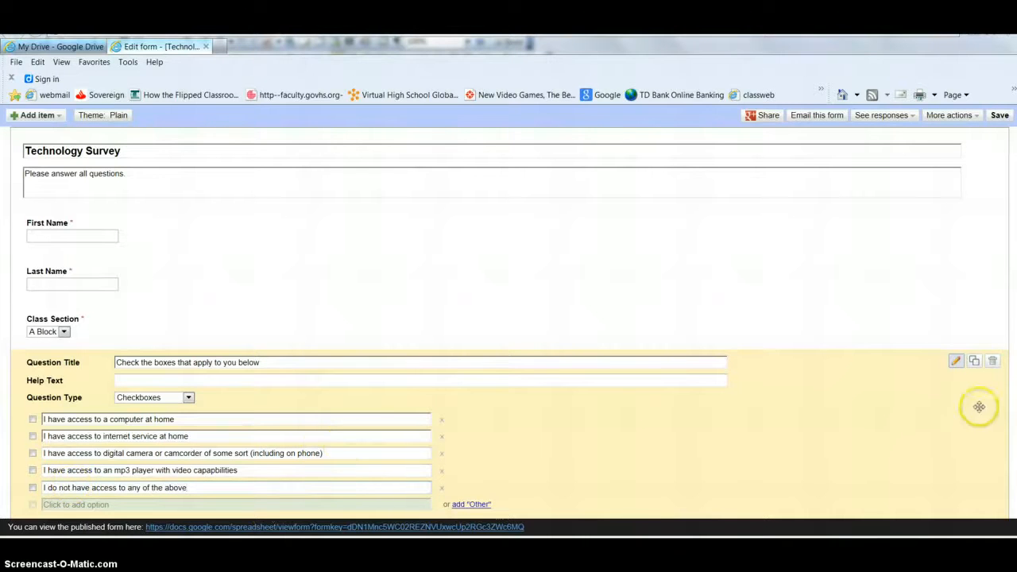
pyautogui.click(580, 475)
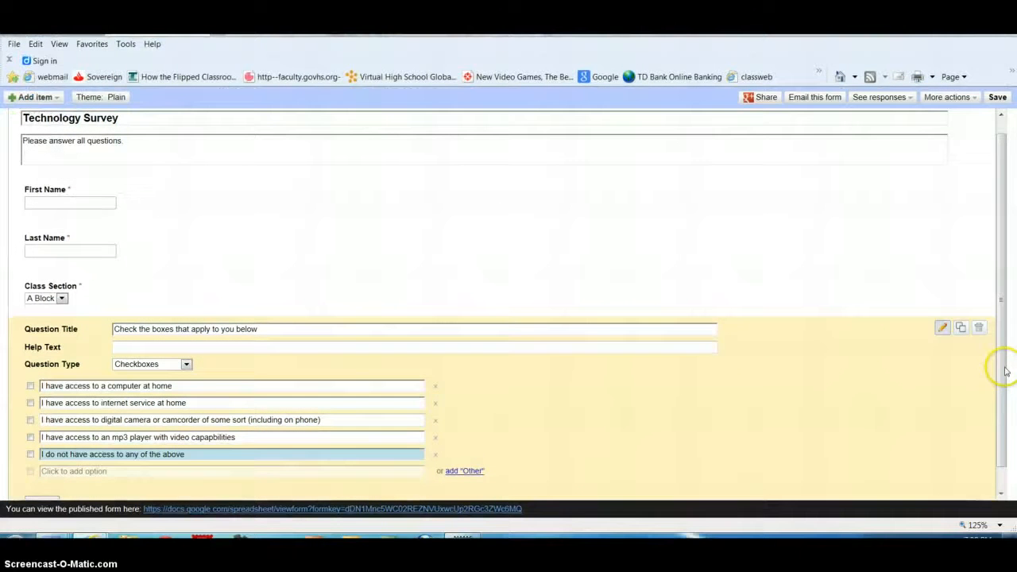
pyautogui.moveTo(1003, 365); pyautogui.dragTo(1001, 403)
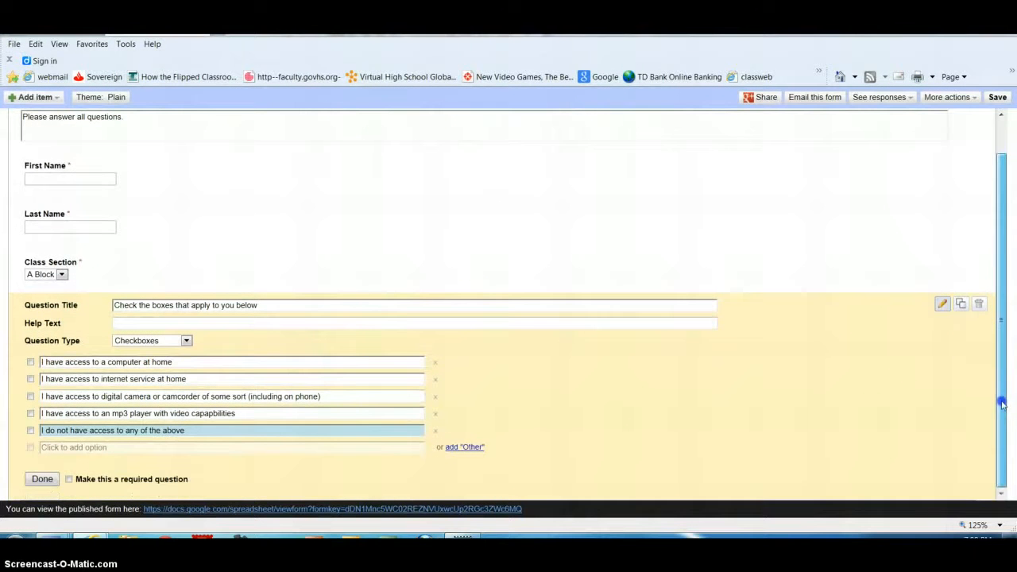
pyautogui.click(69, 480)
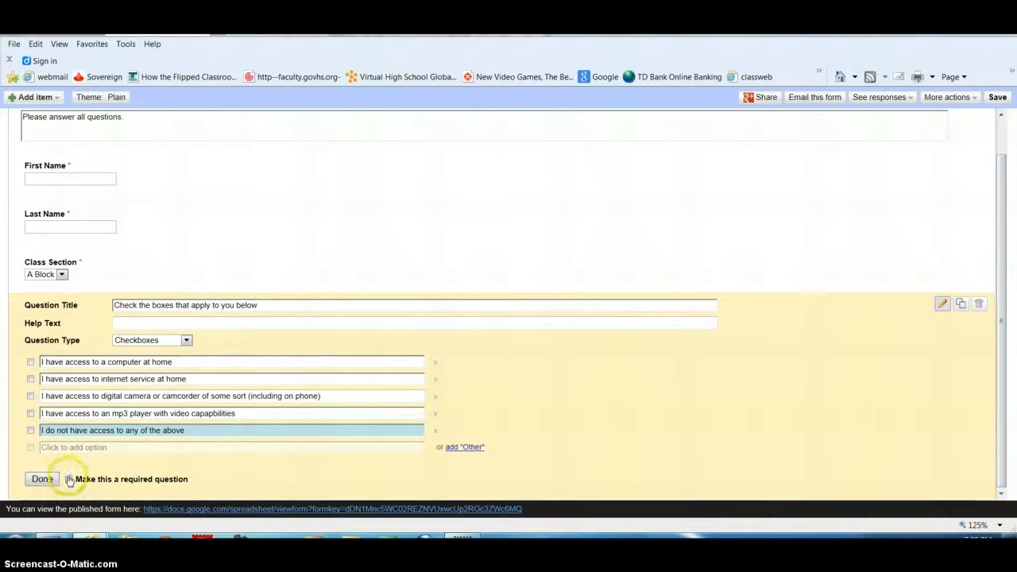
pyautogui.click(69, 480)
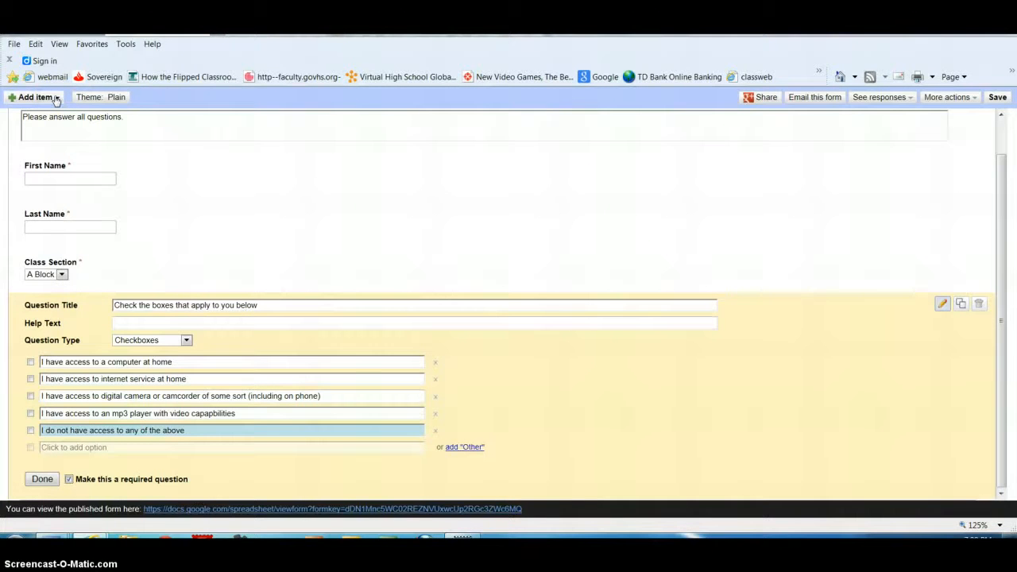
# Add a scale question titled "How would your rate your word processing program skills (Word, Open Office, Google Drive, etc.)".
pyautogui.click(56, 98)
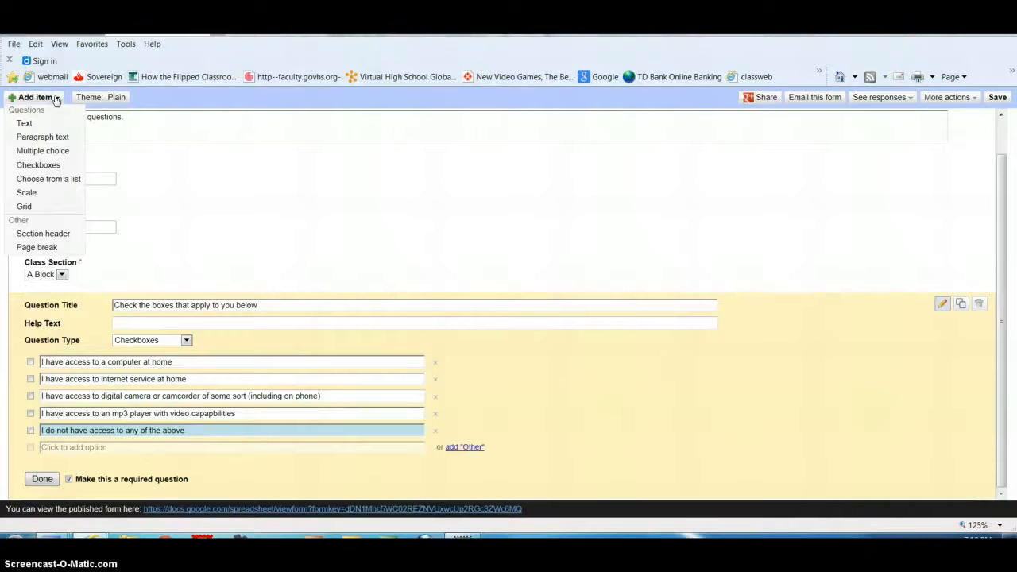
pyautogui.click(32, 195)
pyautogui.click(143, 338)
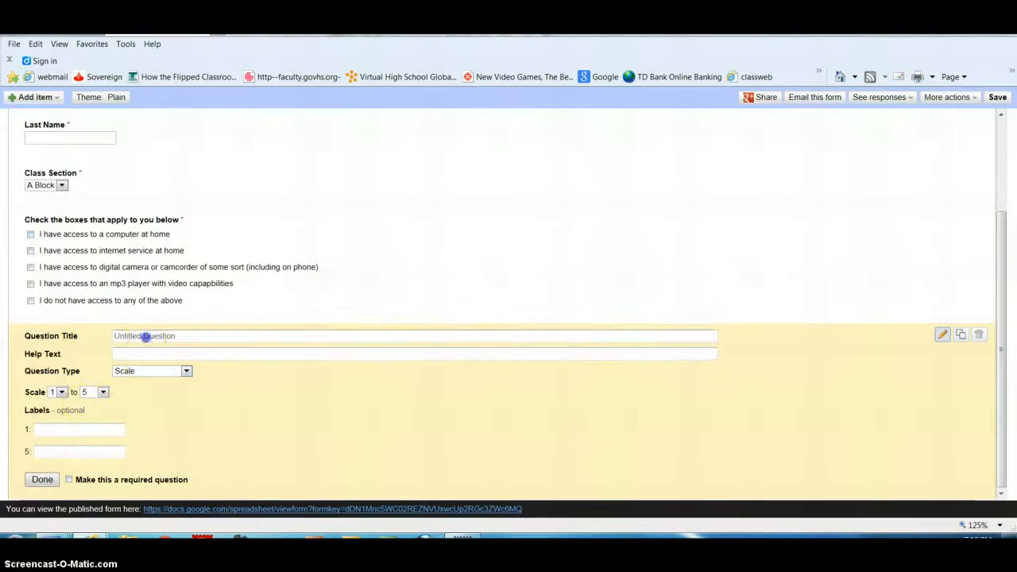
pyautogui.write('How wo')
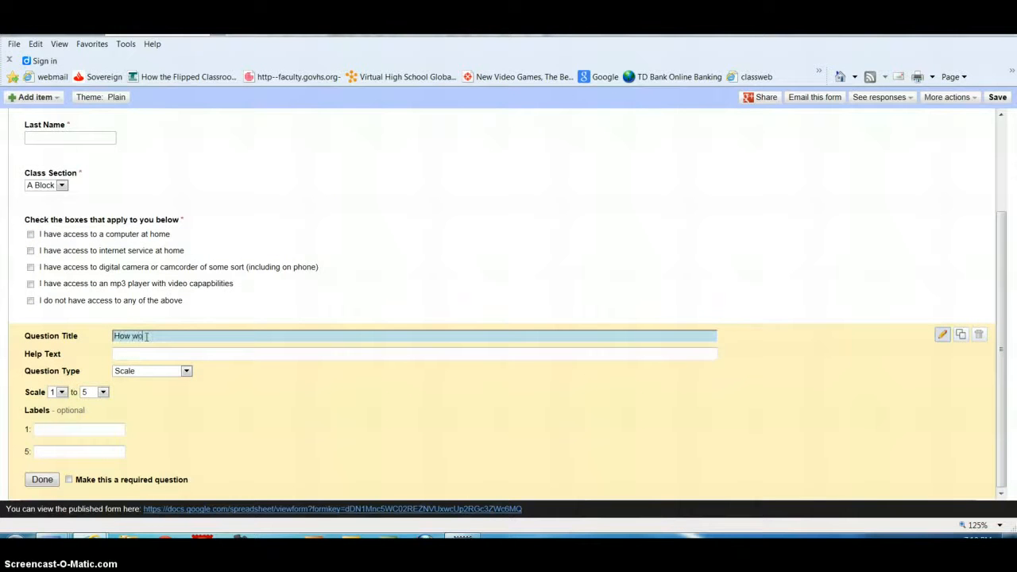
pyautogui.write('uld your rate your word proces')
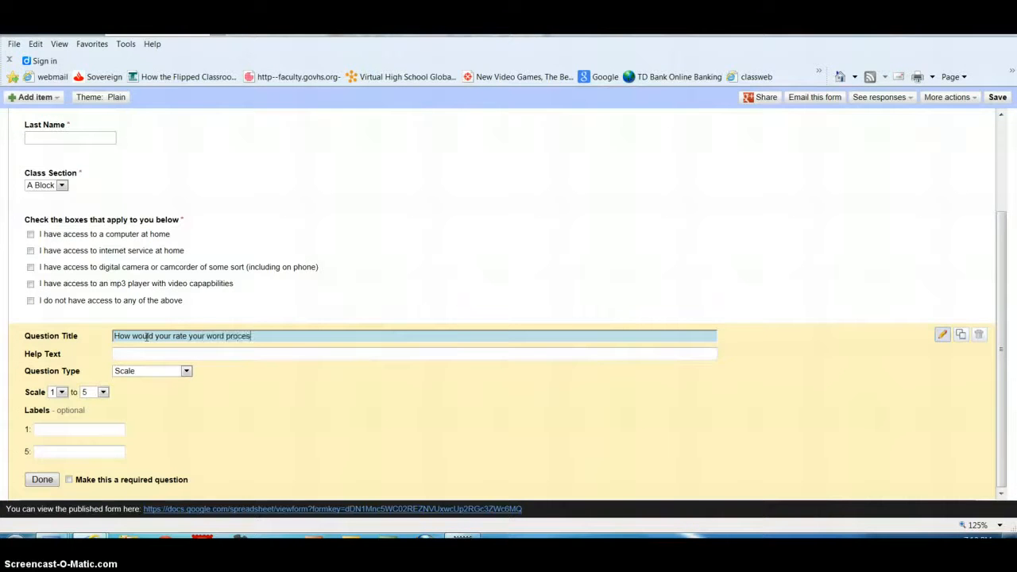
pyautogui.write('sing skills')
pyautogui.press('BackSpace')
pyautogui.press('BackSpace')
pyautogui.press('BackSpace')
pyautogui.write('program skills (Word')
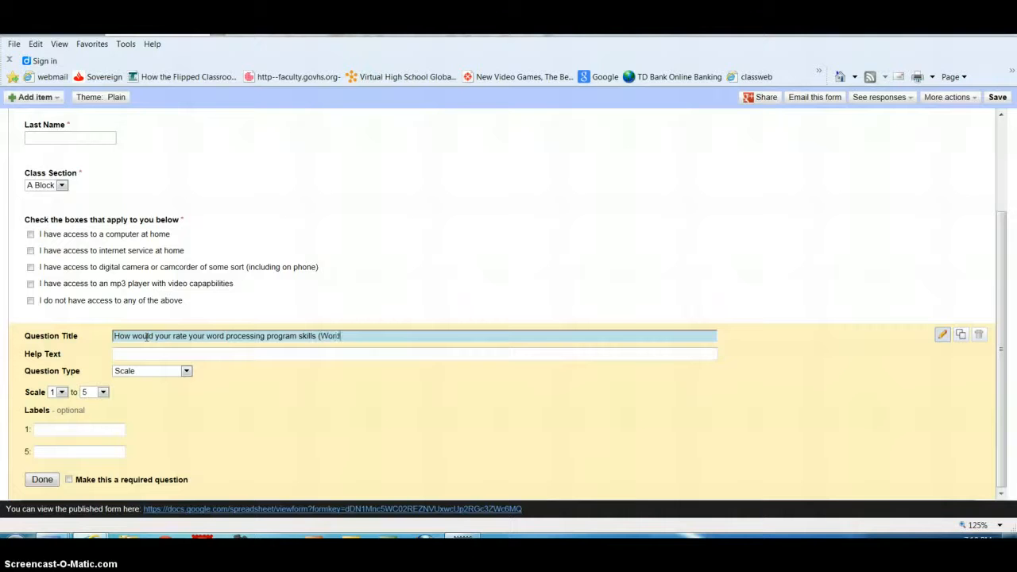
pyautogui.write(', Open Office, Google Drive, etc.')
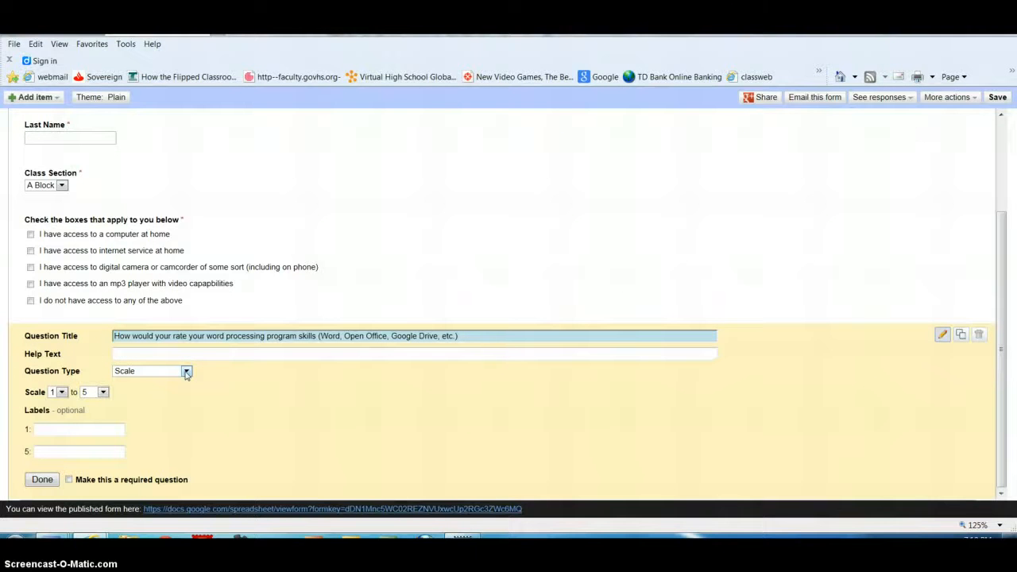
# Label the scale's value 1 "poor" and its value 5 "Excellent (could teach someone else)".
pyautogui.click(63, 433)
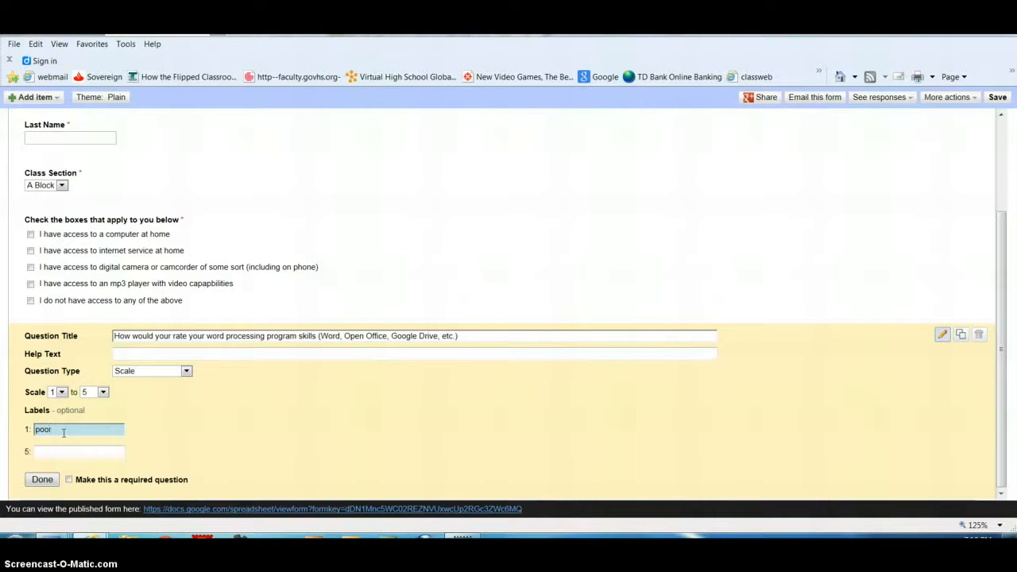
pyautogui.click(46, 455)
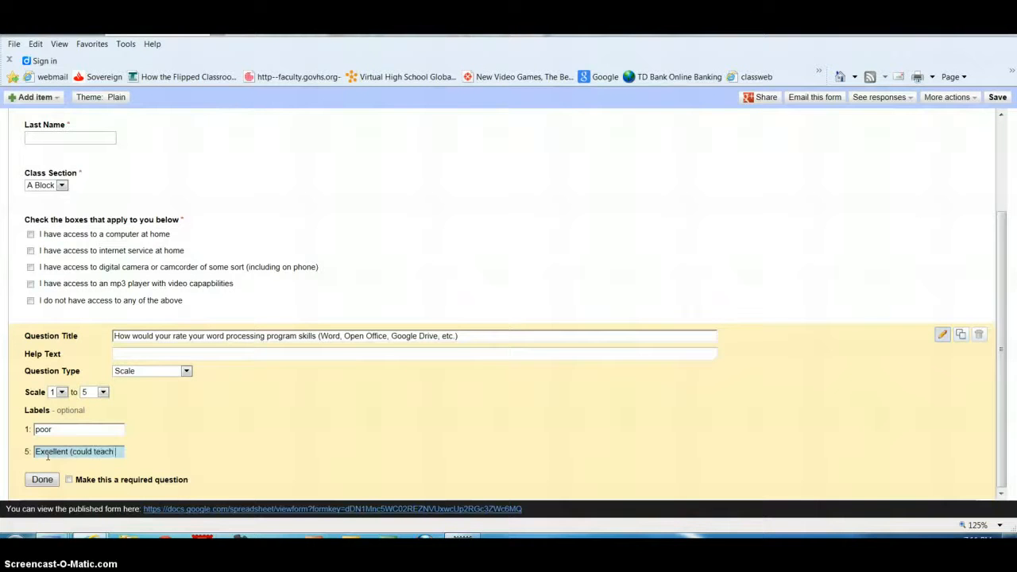
pyautogui.write('someone else)')
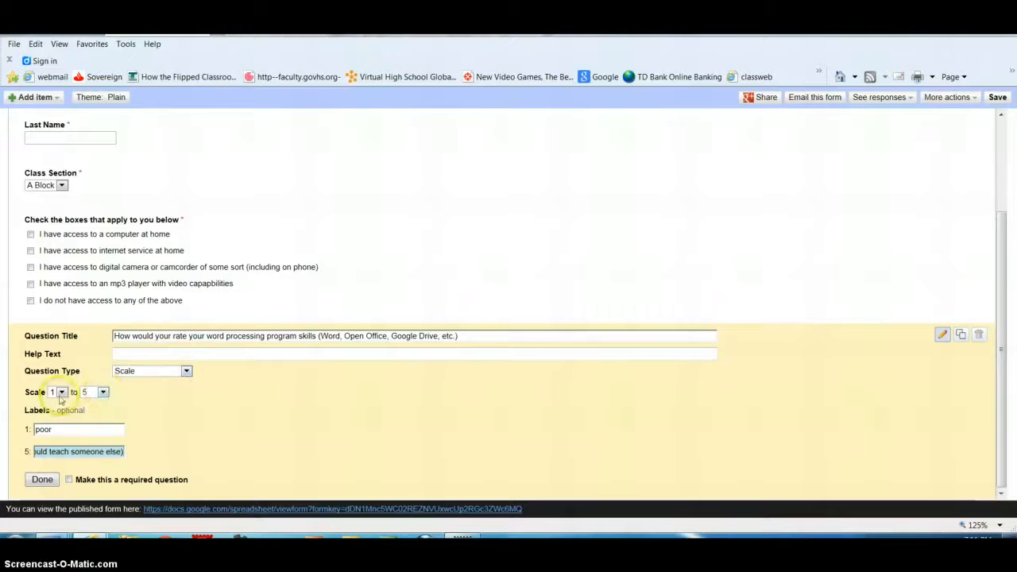
# Keep the word processing question's scale at 1 to 5 and make the question required.
pyautogui.click(104, 393)
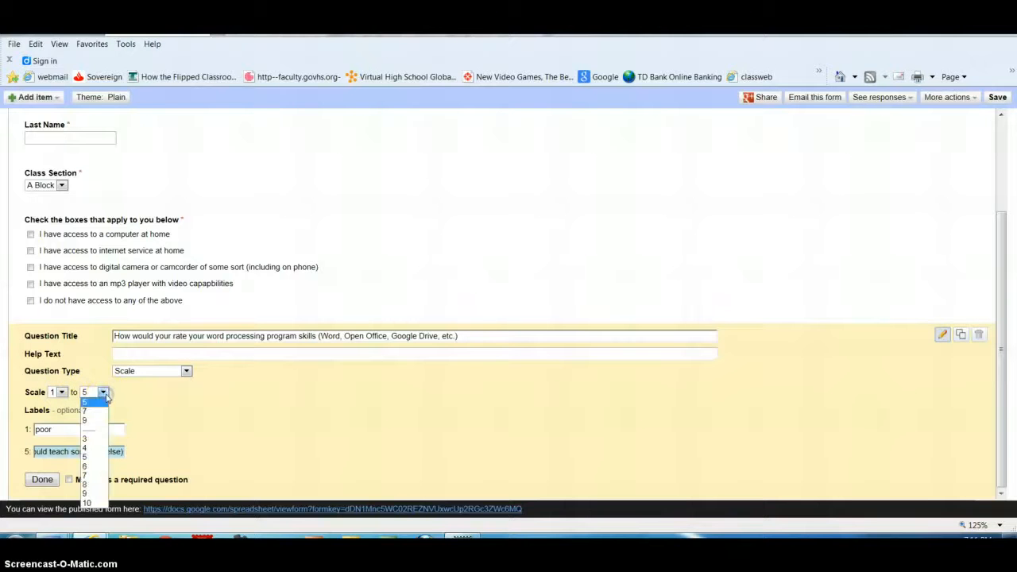
pyautogui.click(105, 397)
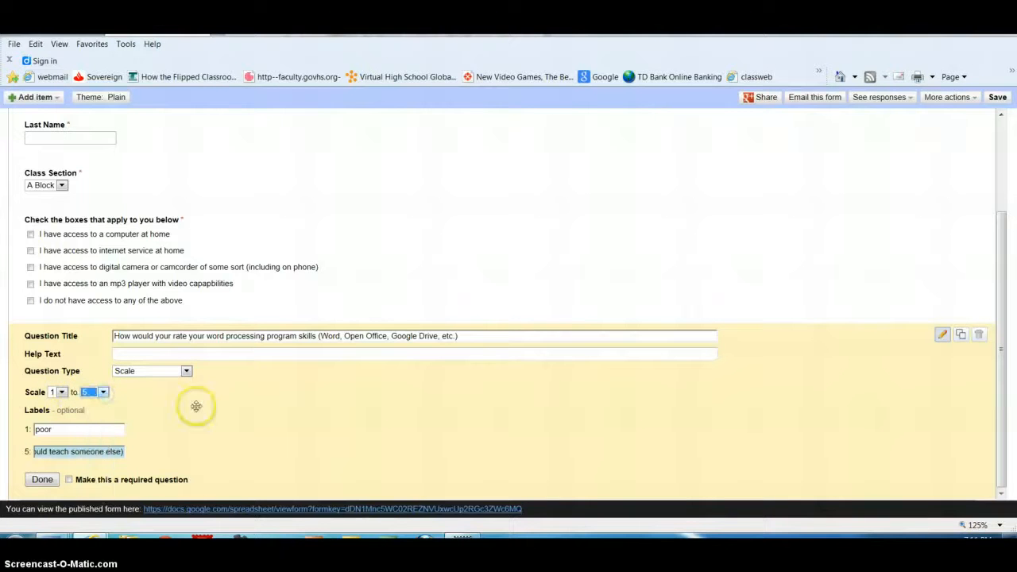
pyautogui.click(69, 481)
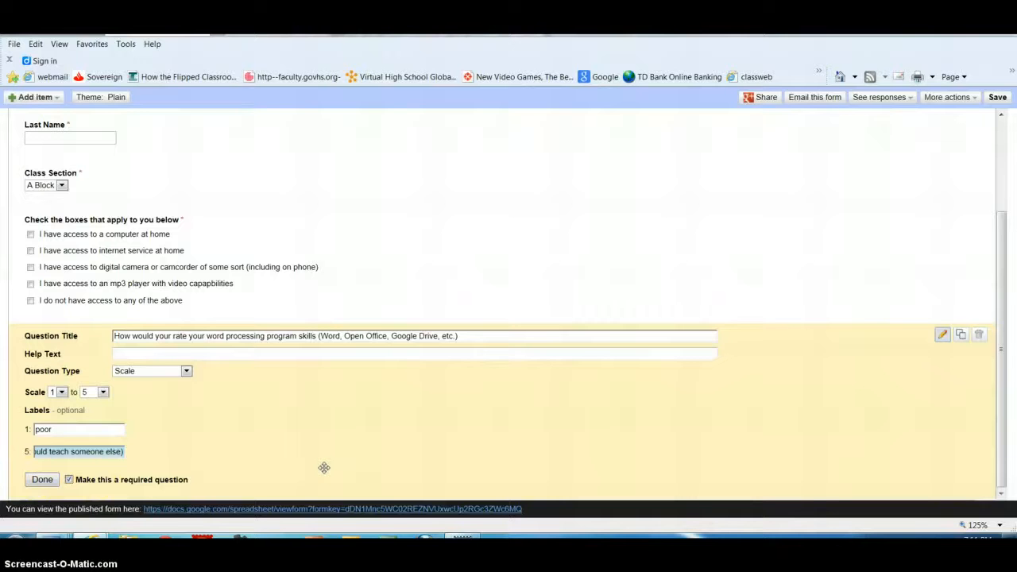
# Duplicate the word processing question and replace "word processing" with "spreadsheet" in the copy's title.
pyautogui.click(962, 334)
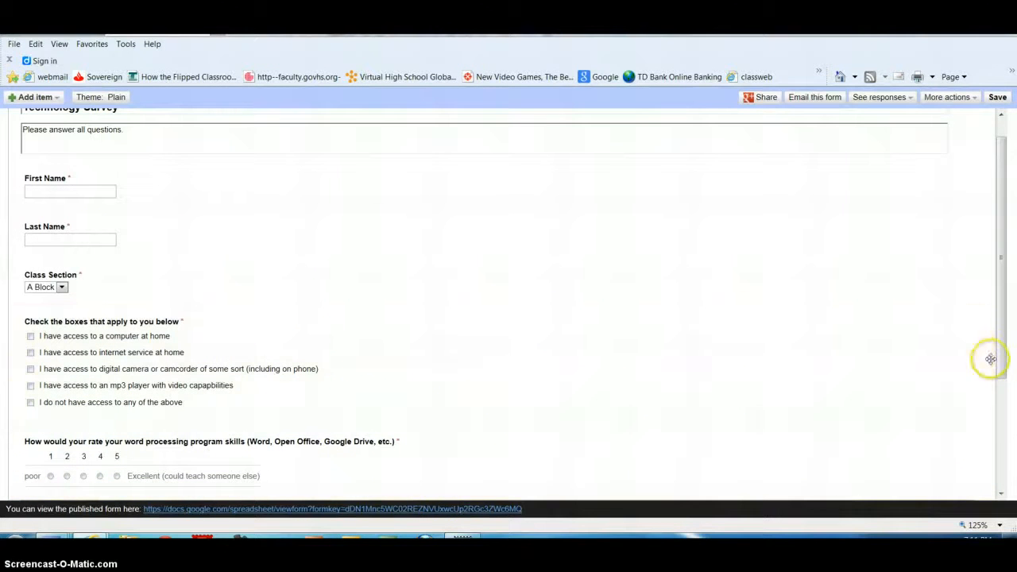
pyautogui.moveTo(1002, 361); pyautogui.dragTo(1006, 441)
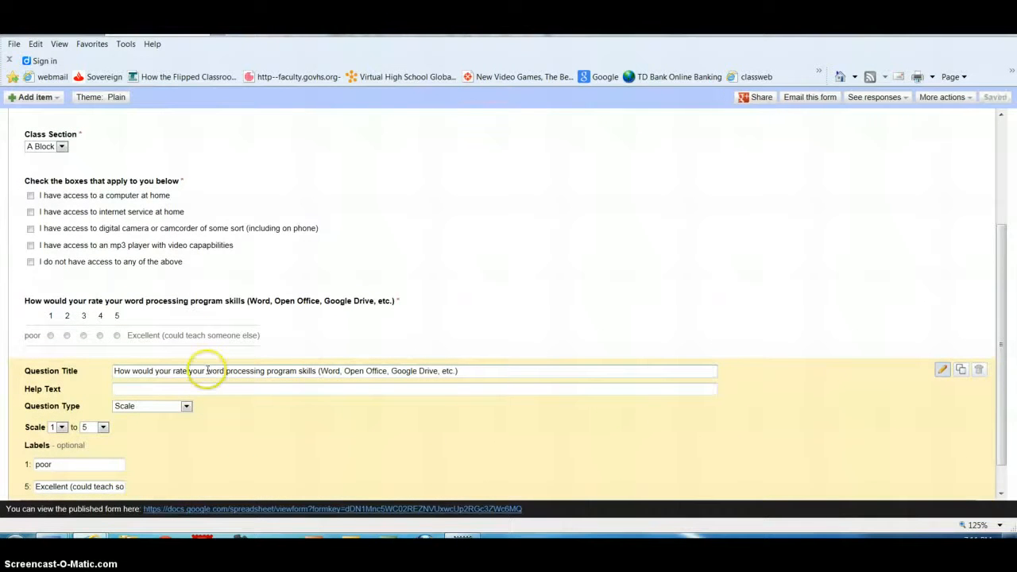
pyautogui.moveTo(206, 370); pyautogui.dragTo(253, 370)
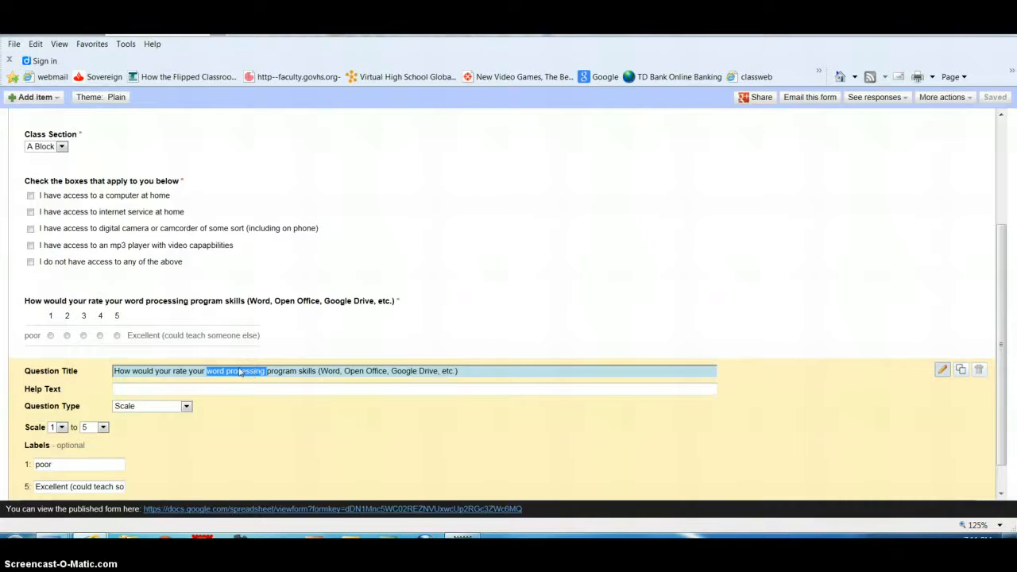
pyautogui.write('as')
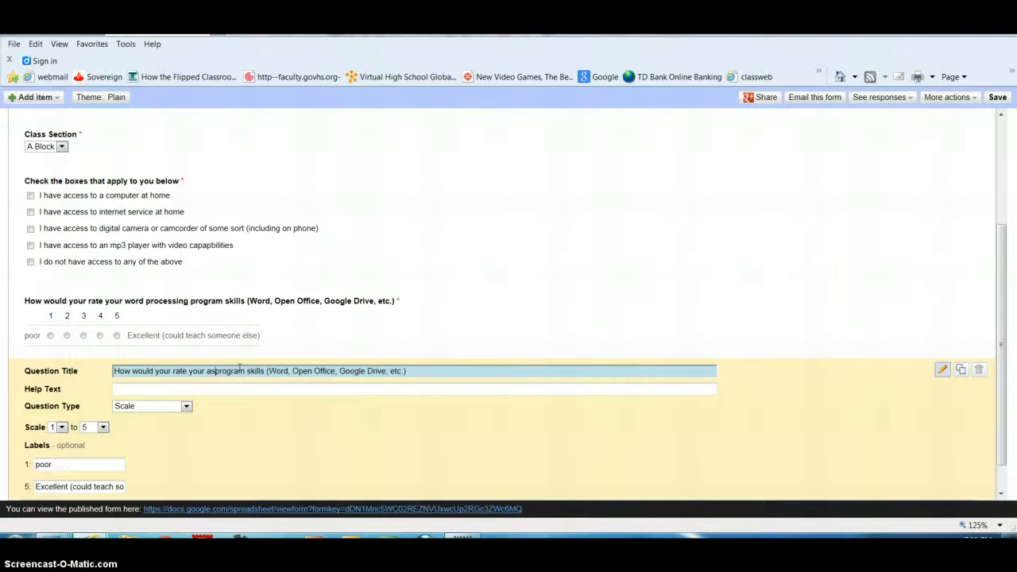
pyautogui.press('BackSpace')
pyautogui.press('BackSpace')
pyautogui.write('spreads')
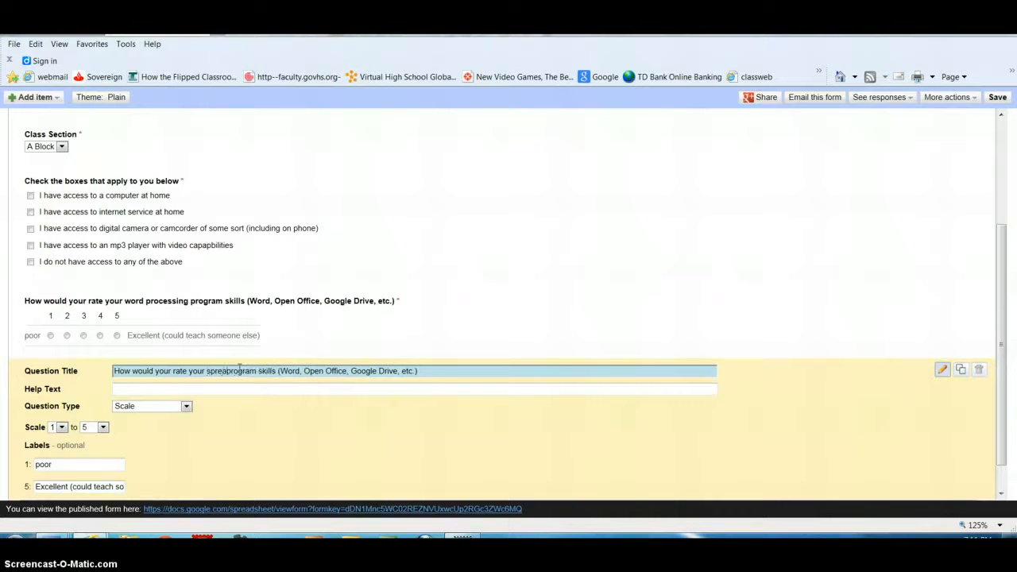
pyautogui.write('heet')
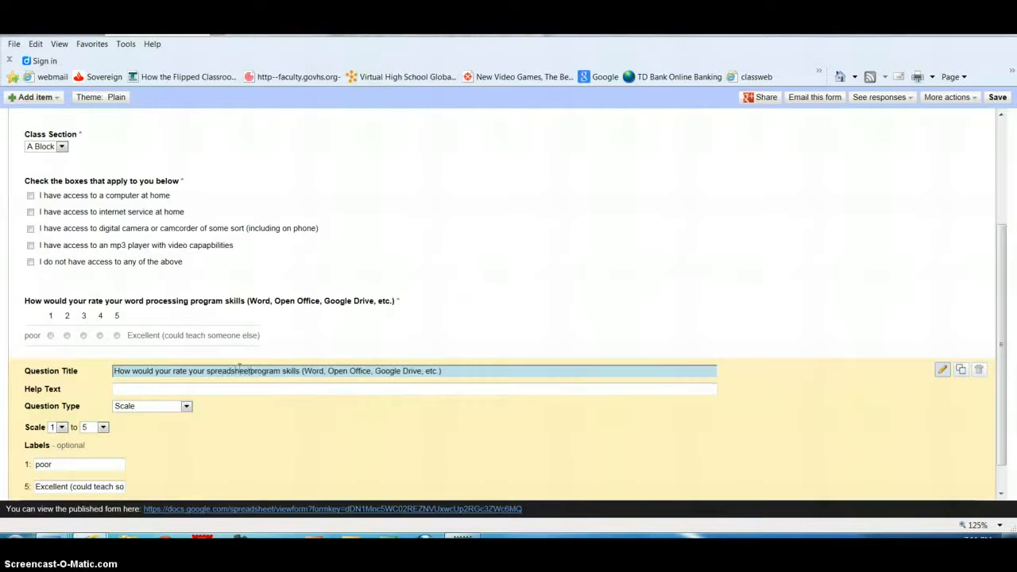
# Replace "Word" with "Excel" among the example programs in the spreadsheet question's title.
pyautogui.doubleClick(317, 371)
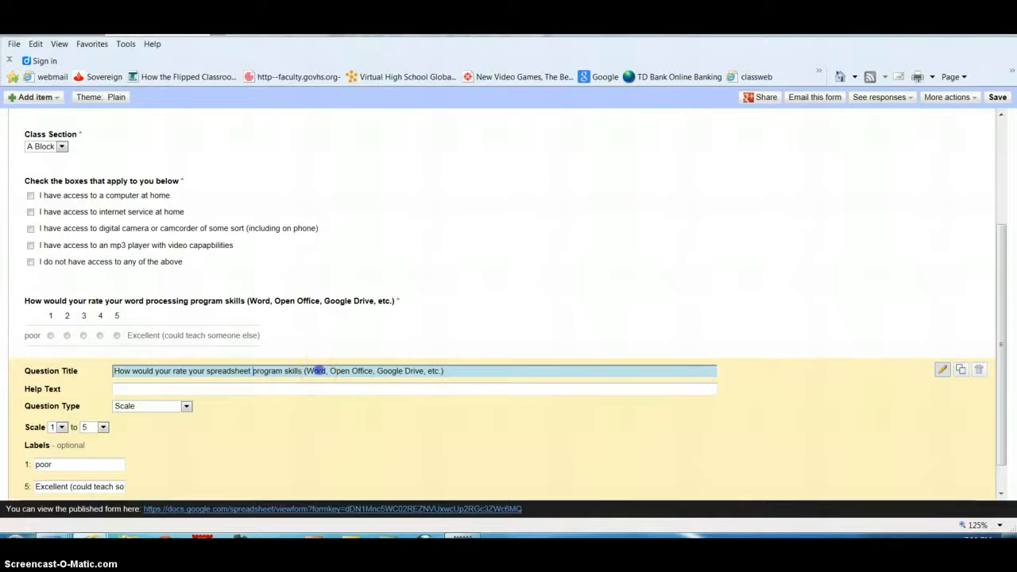
pyautogui.write('Exc')
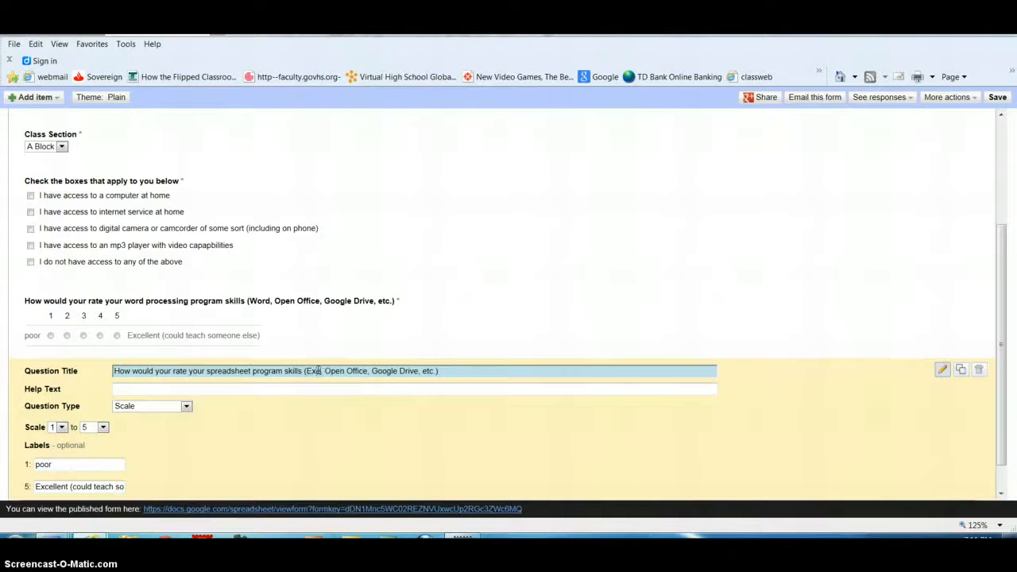
pyautogui.write('el')
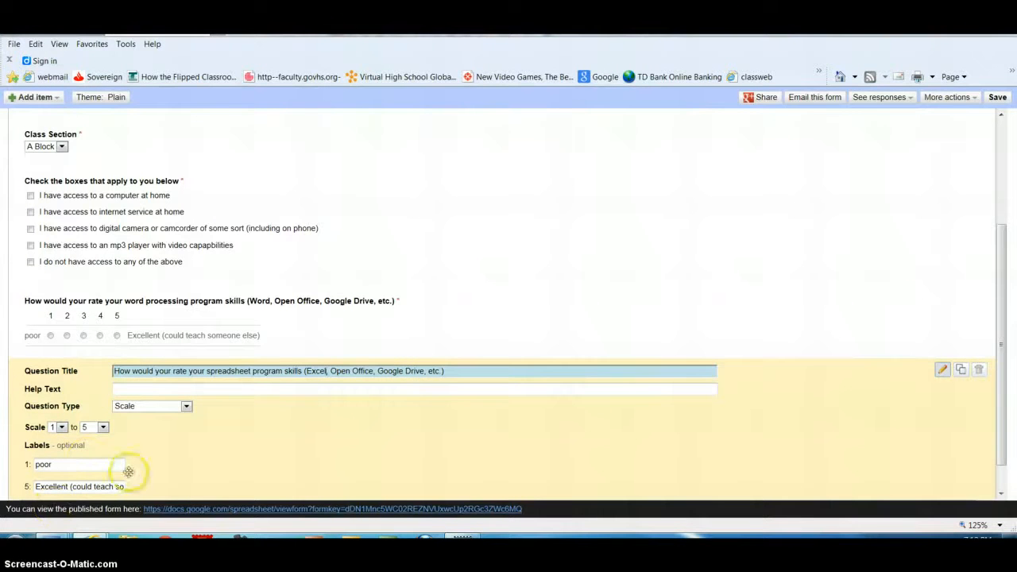
# Duplicate the spreadsheet question and retitle the copy "How would your rate your presentation program skills (PowerPoint, Open Office, Google Drive, etc.)".
pyautogui.scroll(-2, 1002, 397)
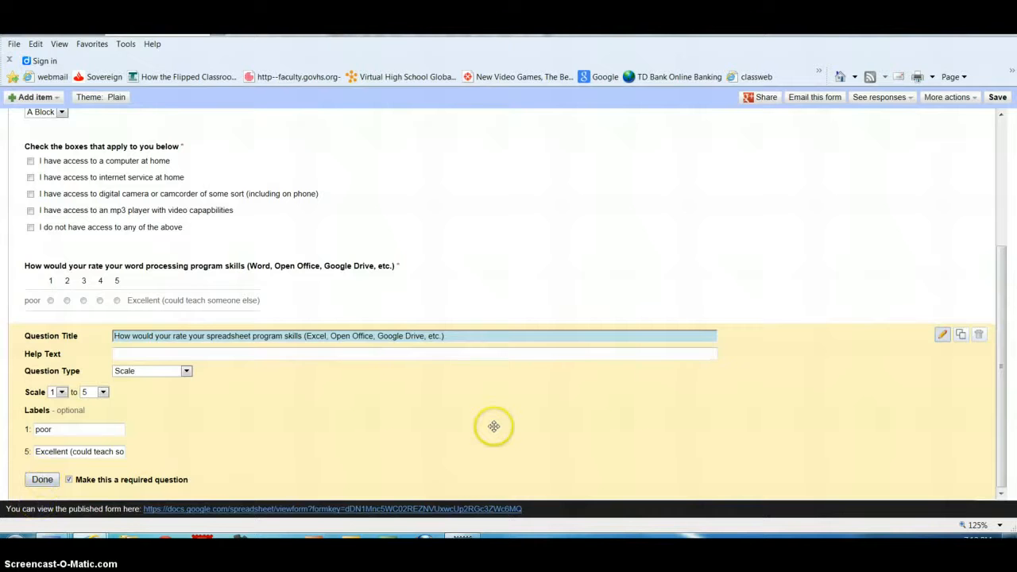
pyautogui.click(961, 338)
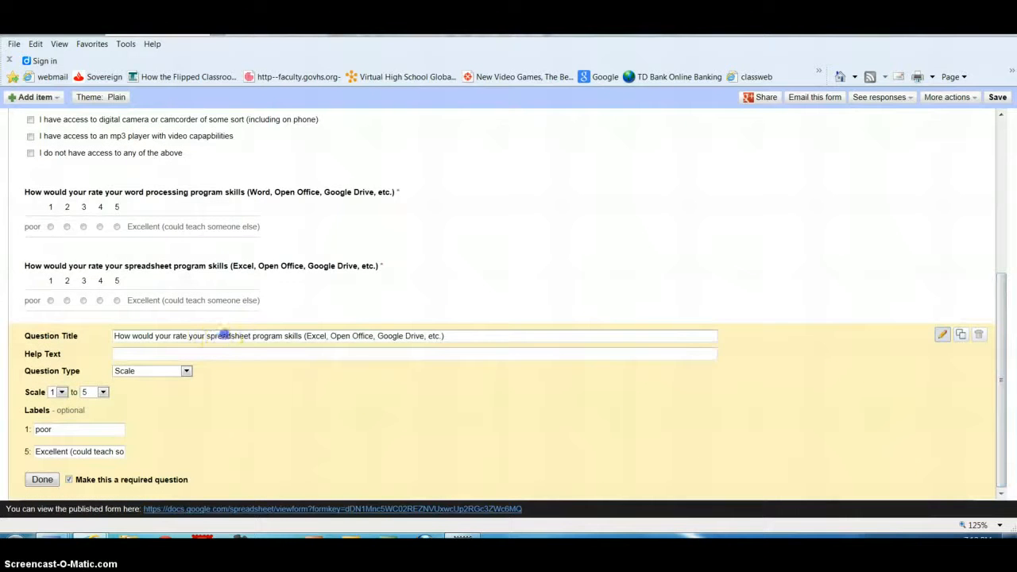
pyautogui.doubleClick(226, 337)
pyautogui.write('presenta')
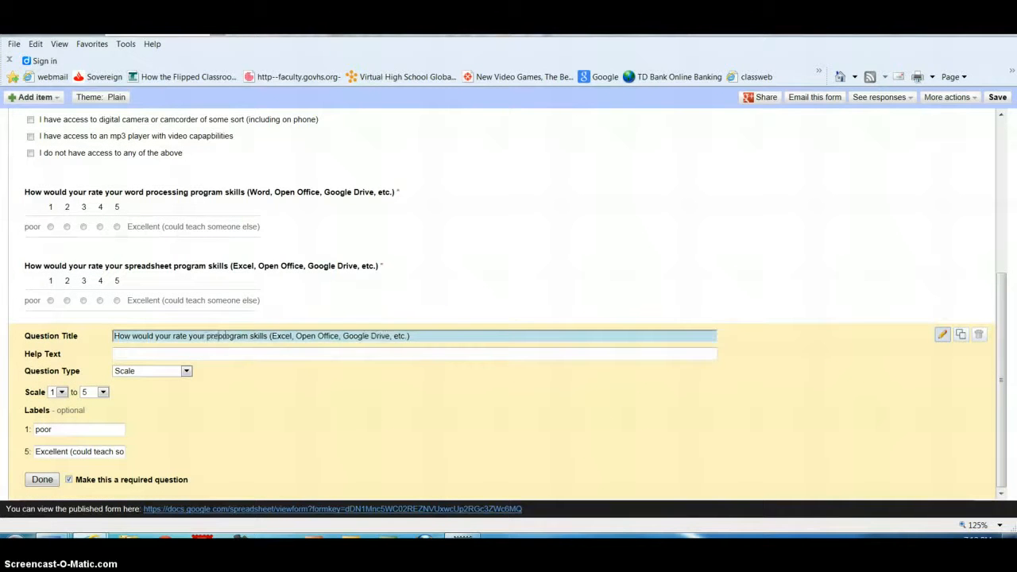
pyautogui.write('tion')
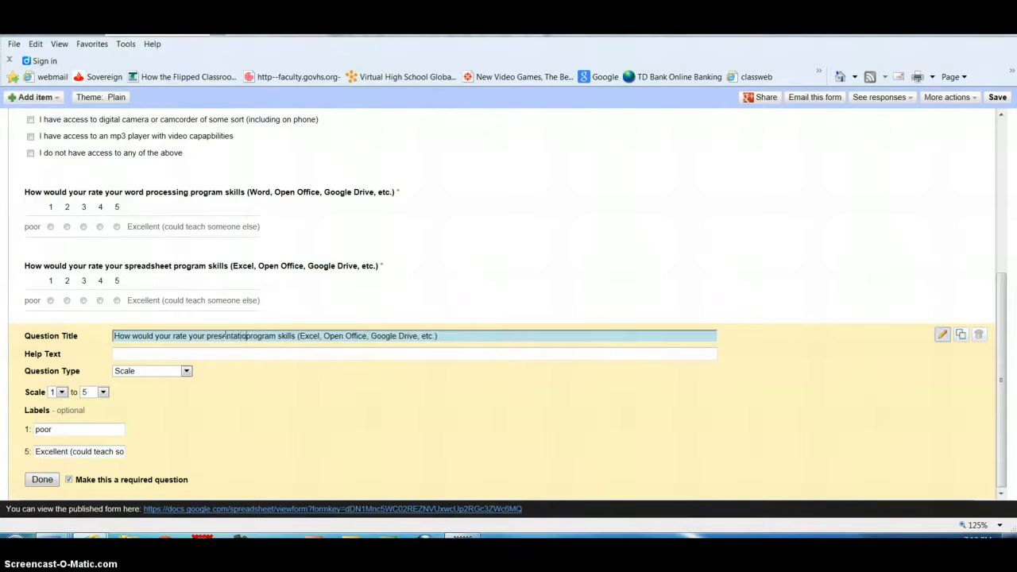
pyautogui.doubleClick(317, 335)
pyautogui.write('Po')
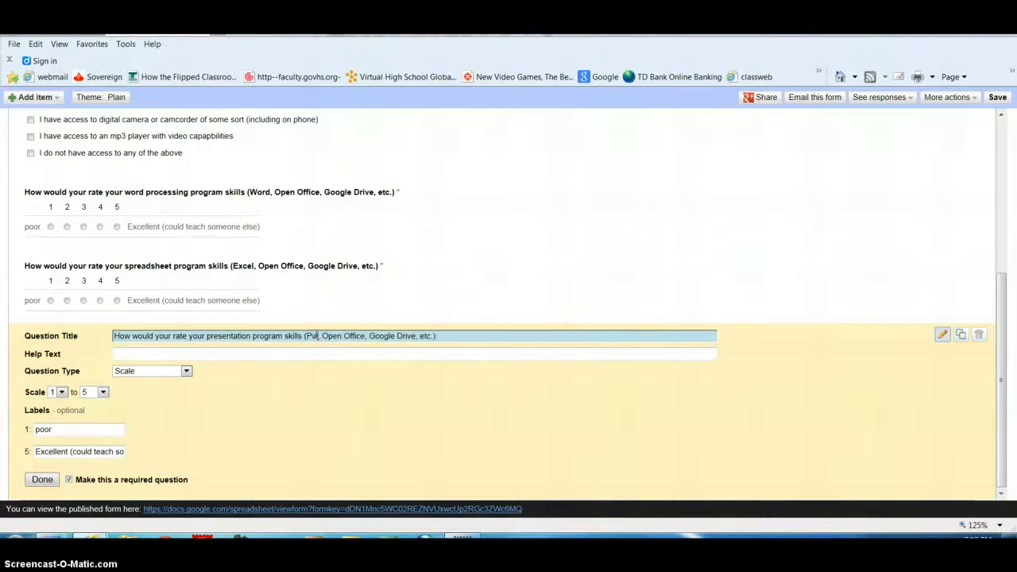
pyautogui.write('werPoint')
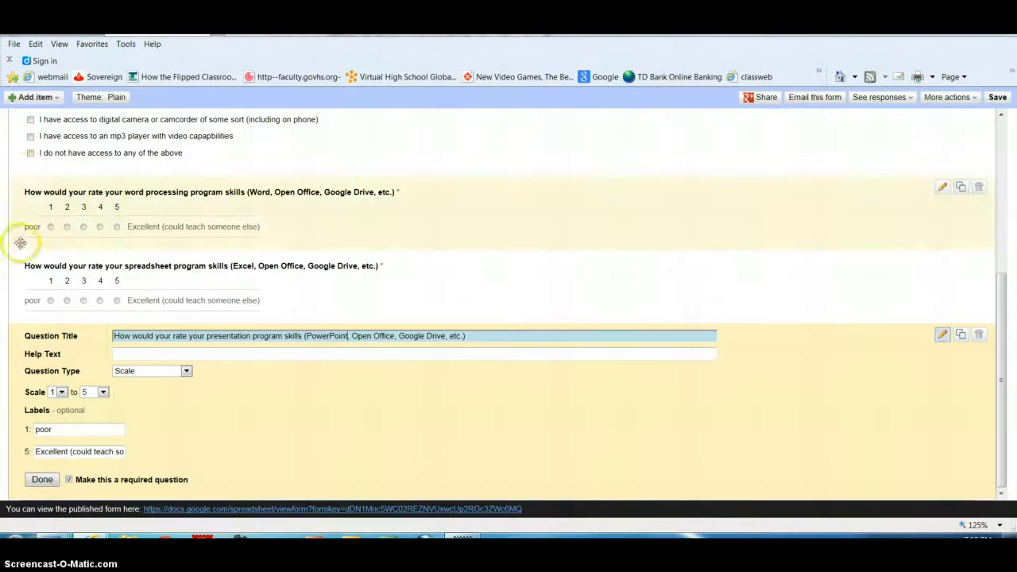
# Add a choose-from-a-list question titled "Do you have experience with Google Drive?".
pyautogui.click(56, 98)
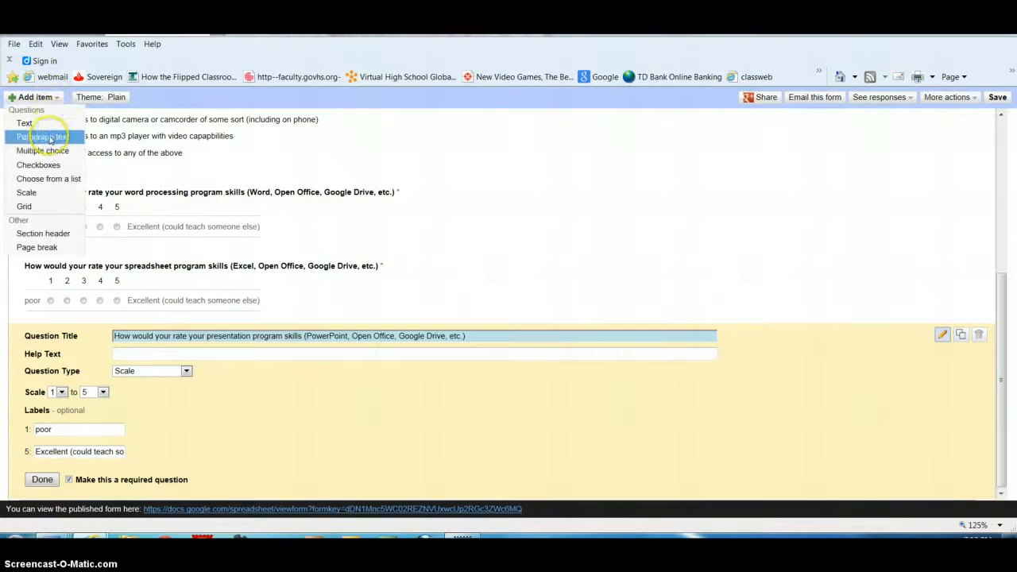
pyautogui.click(43, 181)
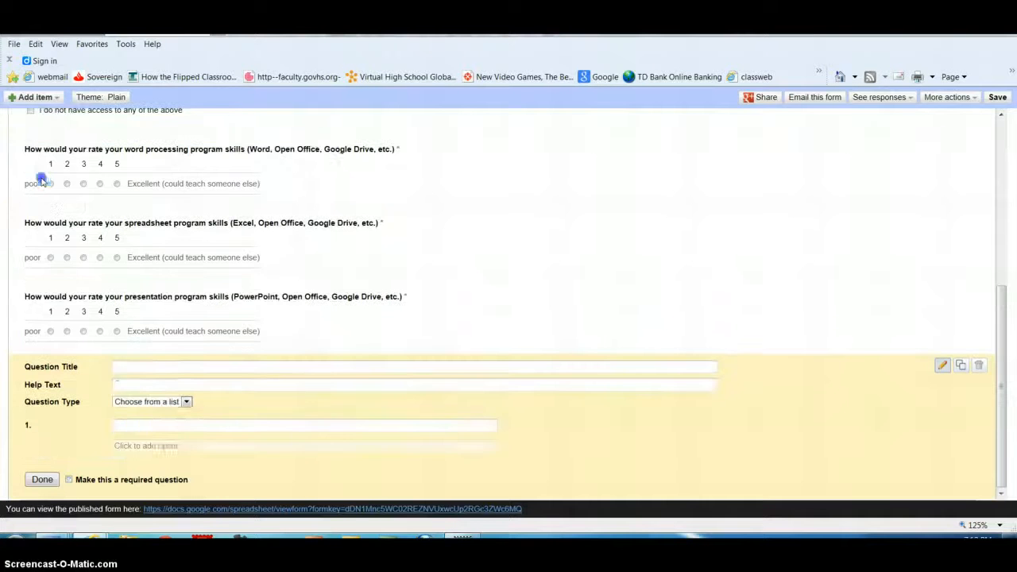
pyautogui.click(159, 367)
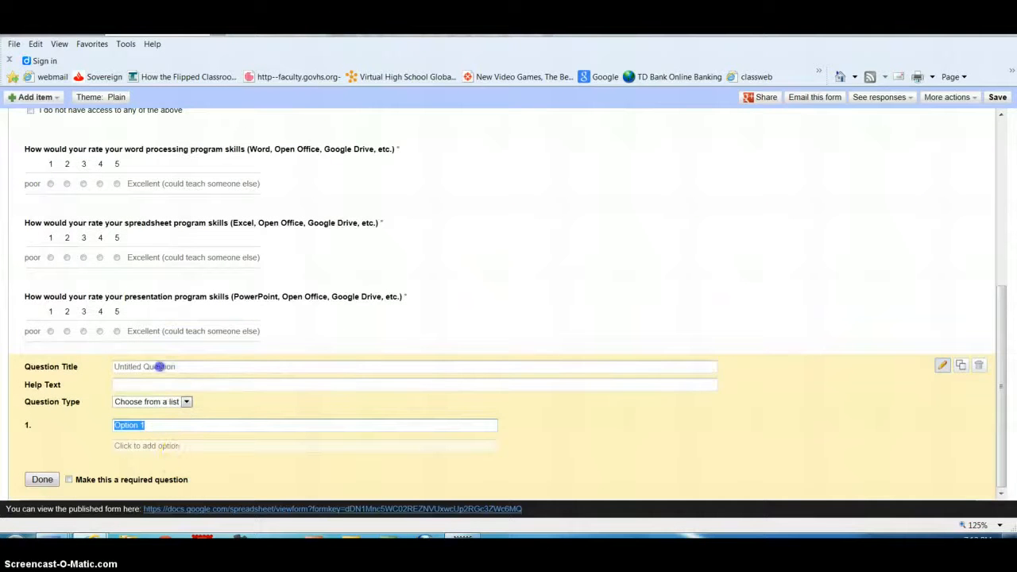
pyautogui.click(160, 366)
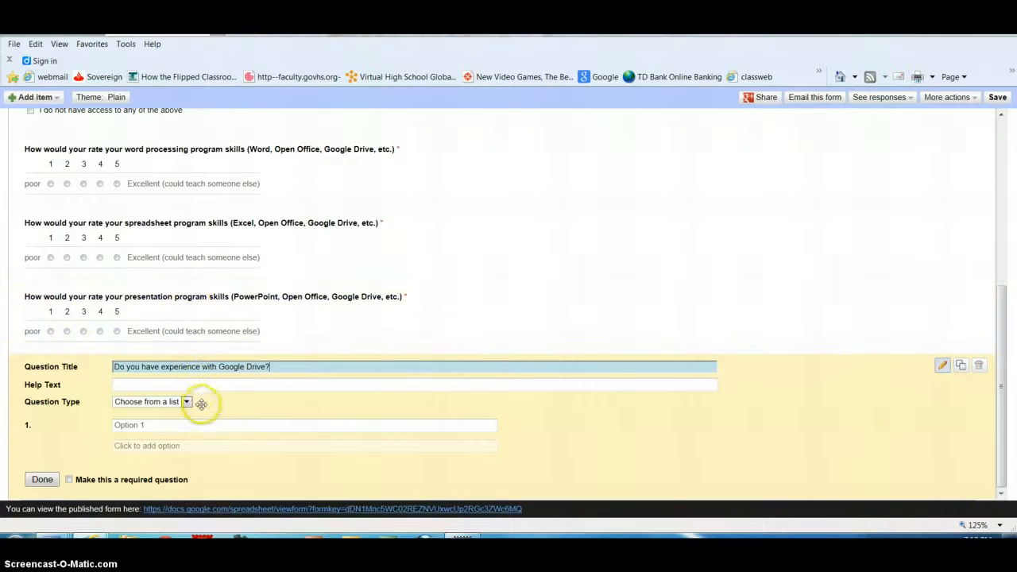
# Enter "Yes" and "No" as the answer options of the Google Drive experience question.
pyautogui.click(149, 425)
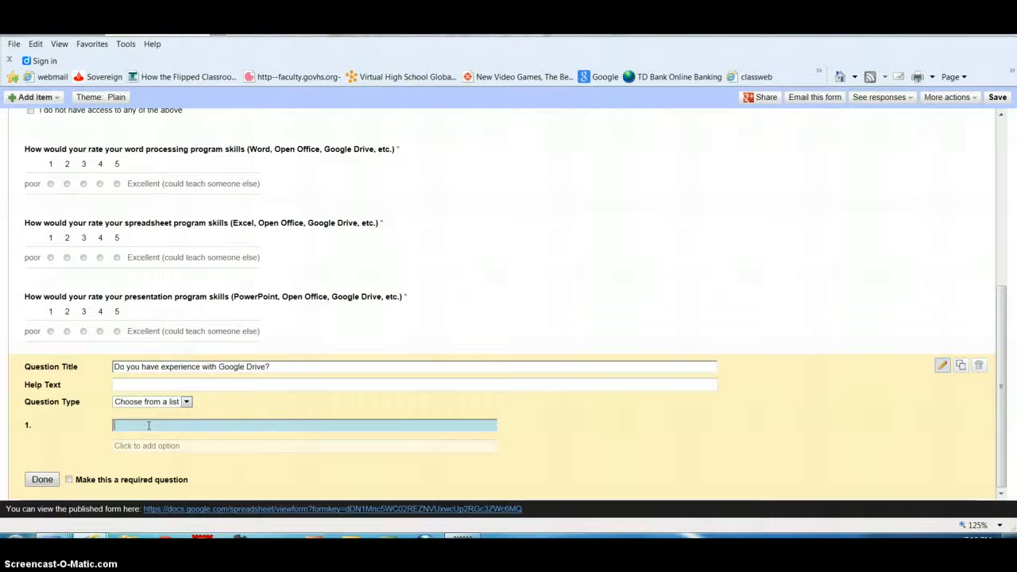
pyautogui.write('Yes')
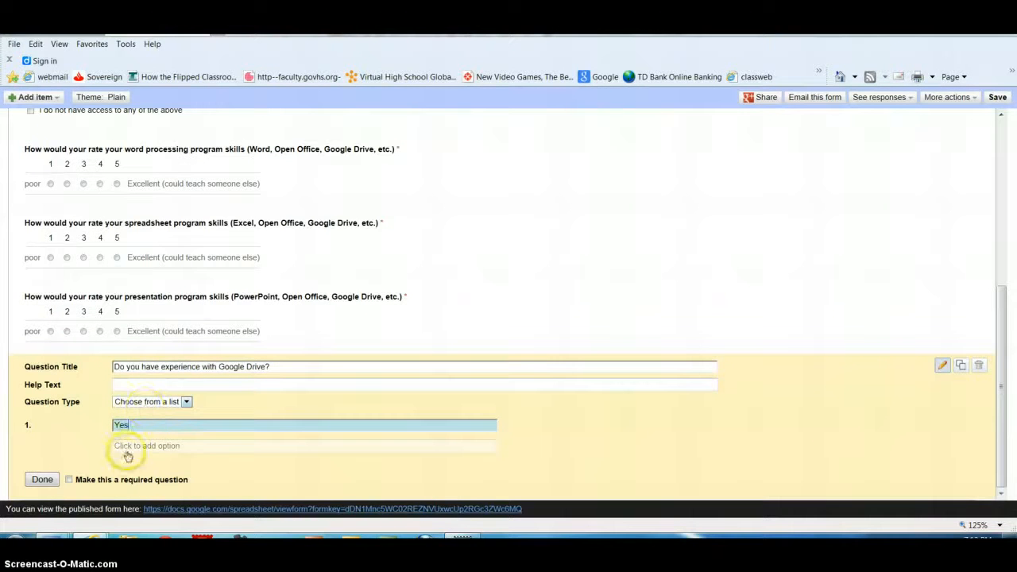
pyautogui.click(130, 446)
pyautogui.write('No')
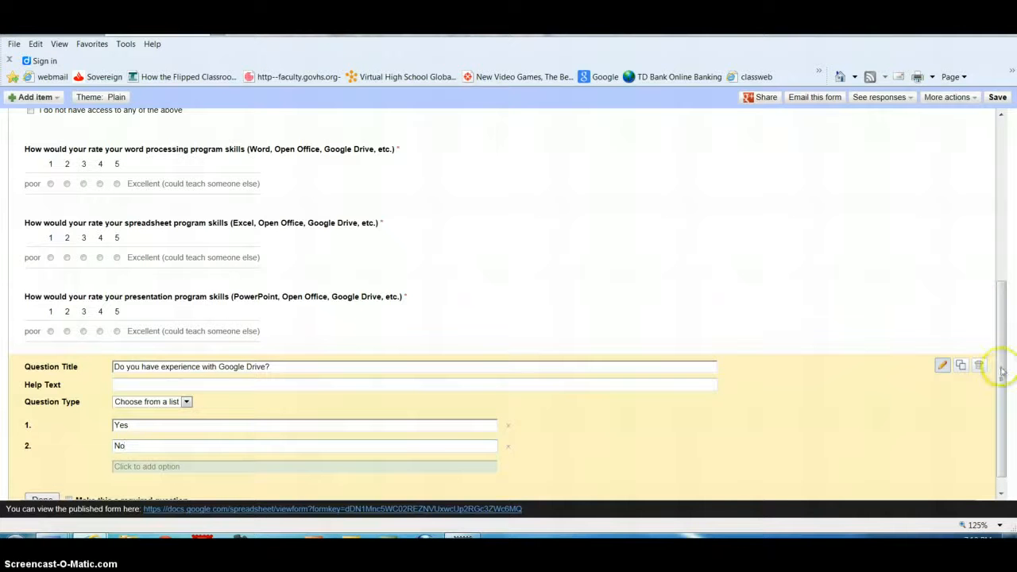
# Make the Google Drive experience question required and finish editing it.
pyautogui.moveTo(1001, 374); pyautogui.dragTo(1003, 422)
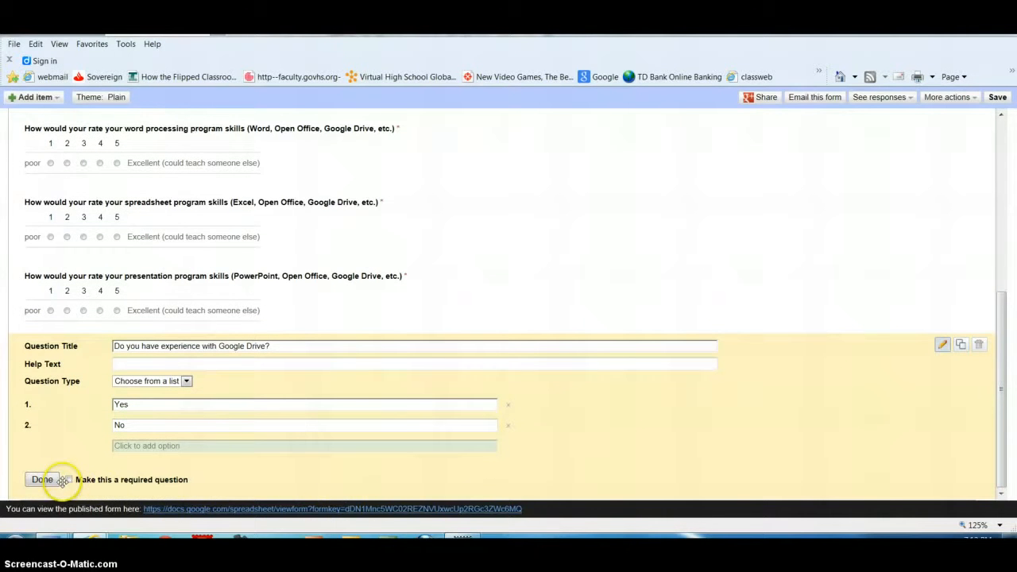
pyautogui.click(69, 481)
pyautogui.click(665, 366)
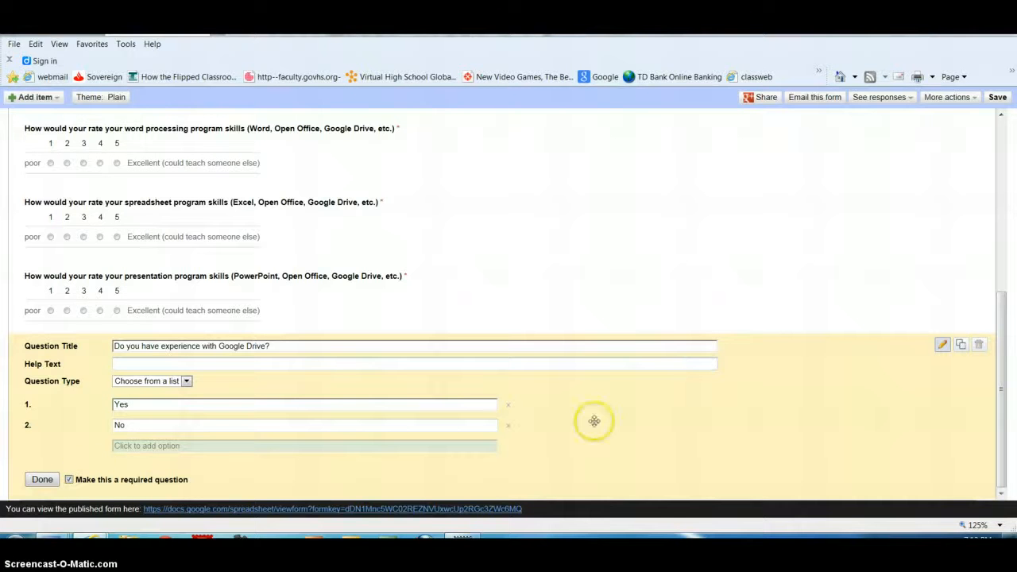
pyautogui.click(43, 482)
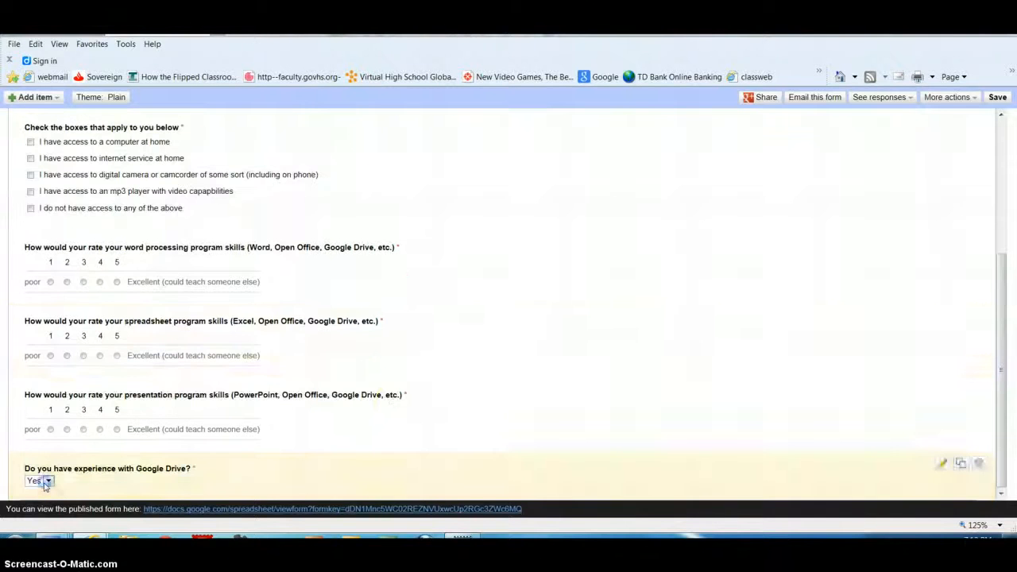
# Reopen the word processing skills question for editing and add a question mark at the end of its title.
pyautogui.scroll(3, 639, 361)
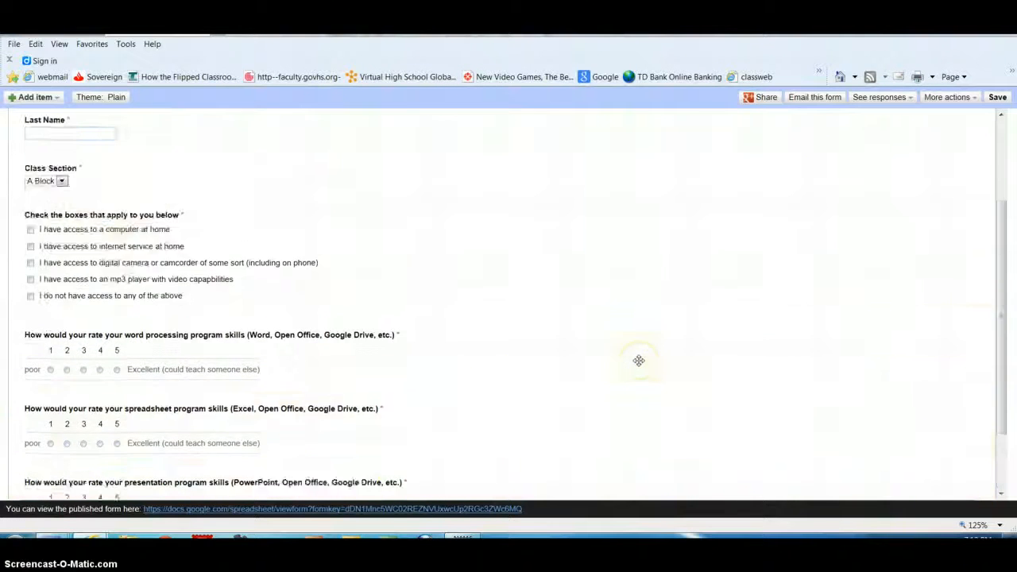
pyautogui.scroll(-1, 639, 361)
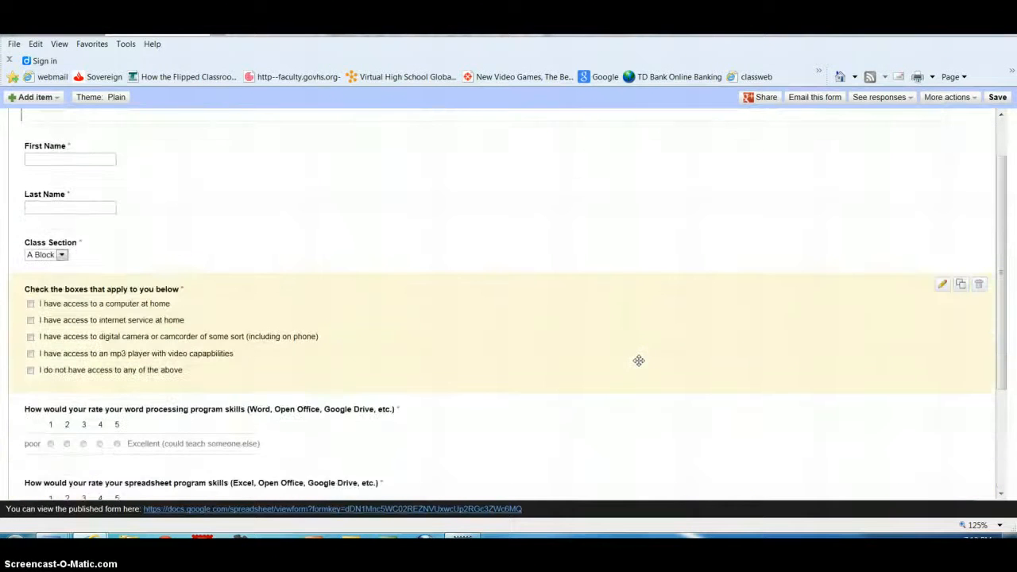
pyautogui.scroll(-2, 638, 361)
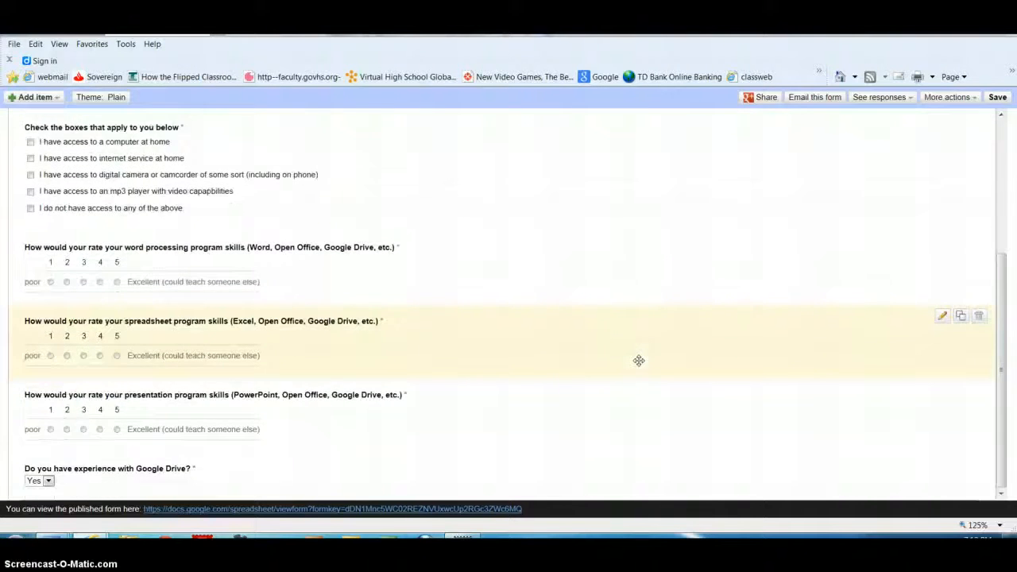
pyautogui.scroll(3, 639, 361)
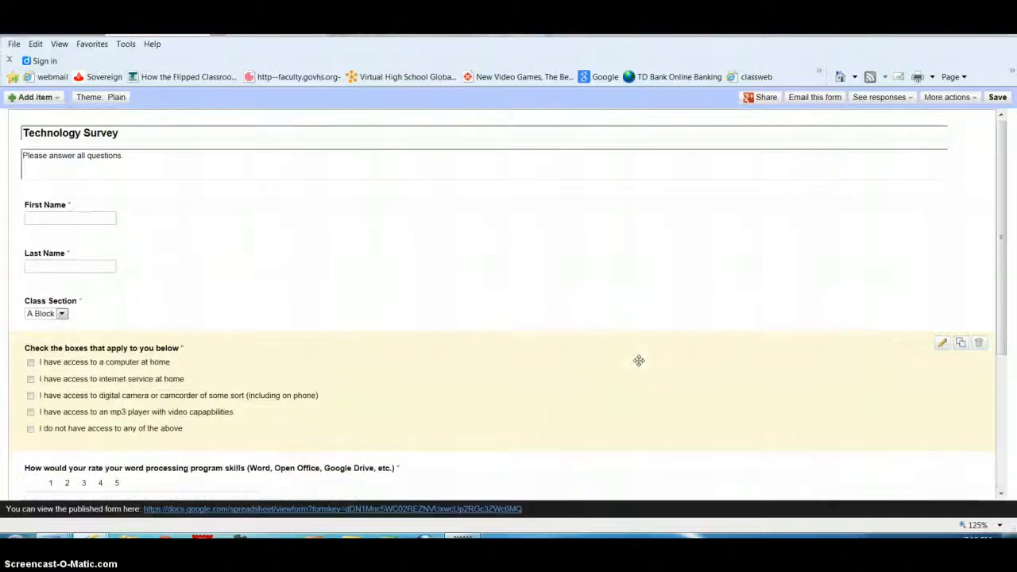
pyautogui.scroll(-3, 639, 361)
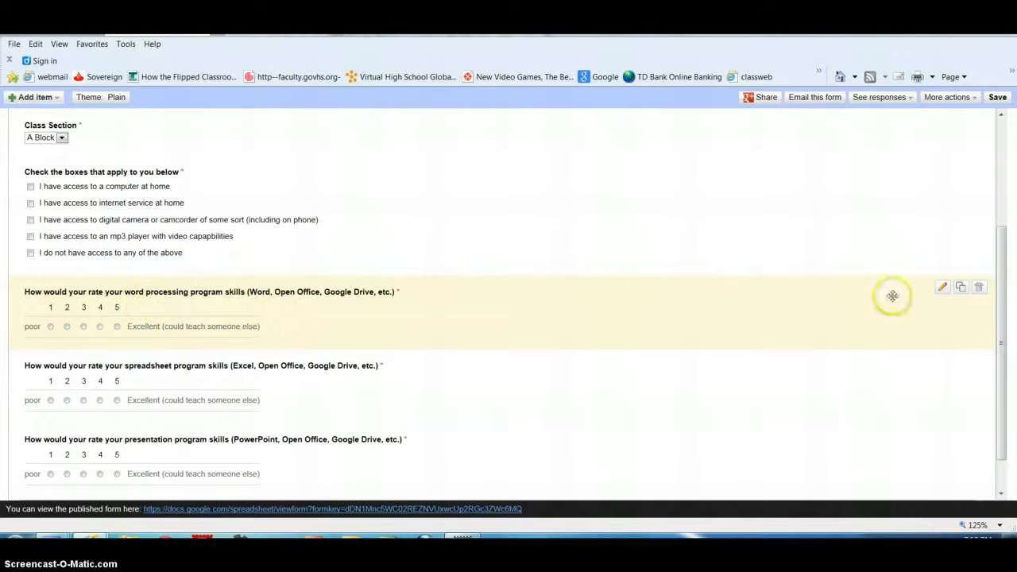
pyautogui.click(943, 291)
pyautogui.click(495, 289)
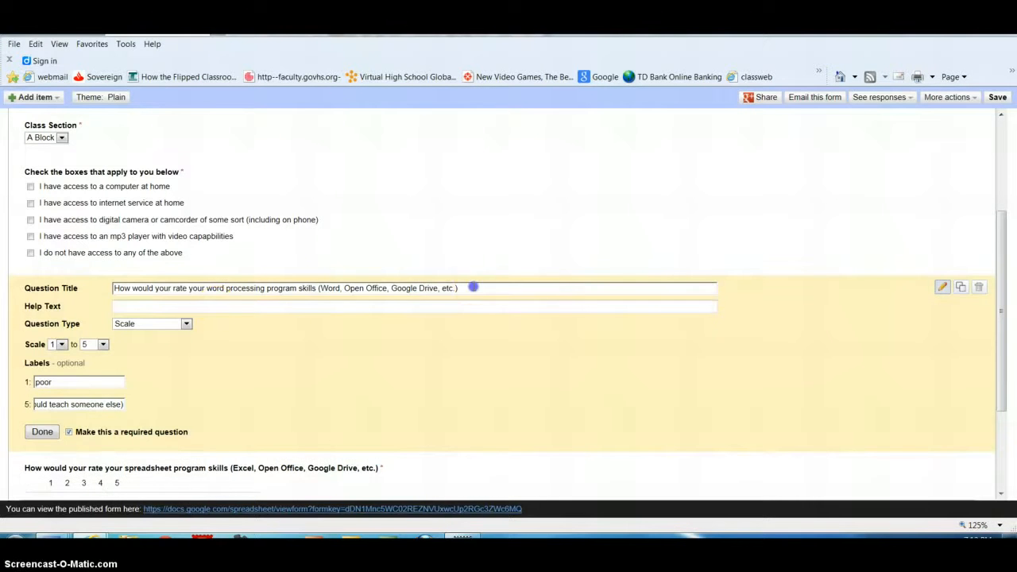
pyautogui.tripleClick(473, 288)
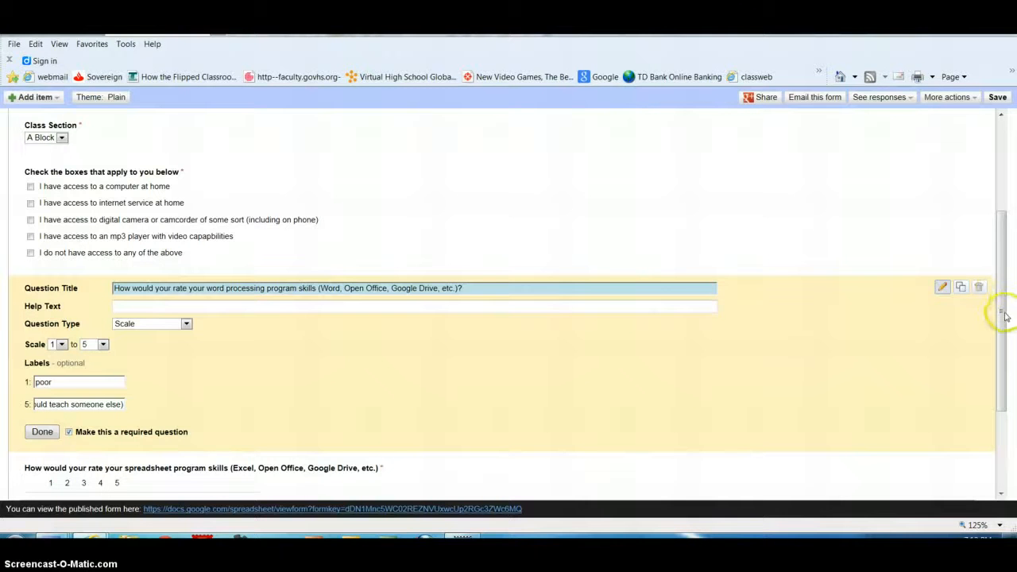
# Reopen the spreadsheet program skills question for editing and add a question mark at the end of its title.
pyautogui.moveTo(1006, 316); pyautogui.dragTo(1005, 393)
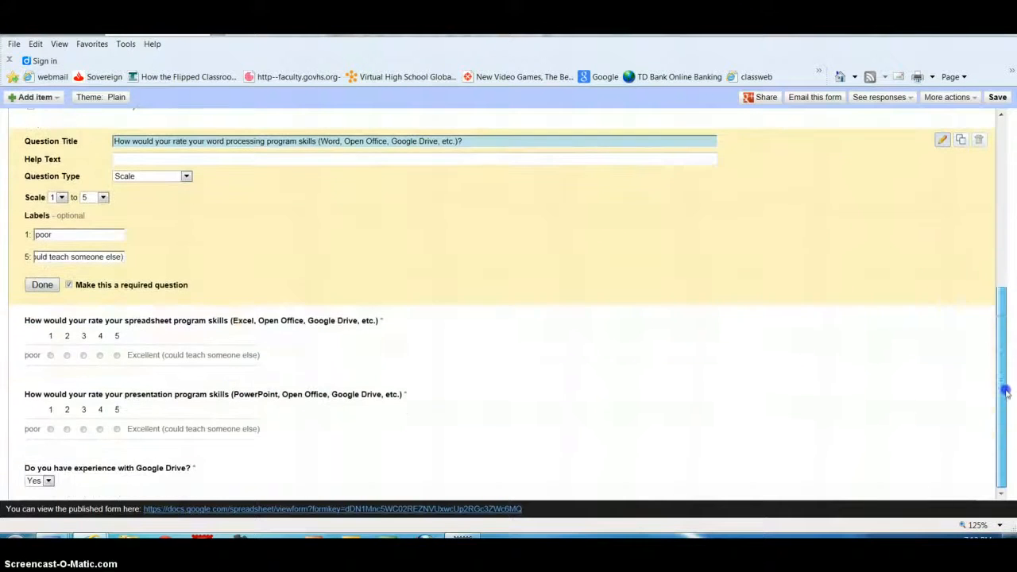
pyautogui.click(943, 314)
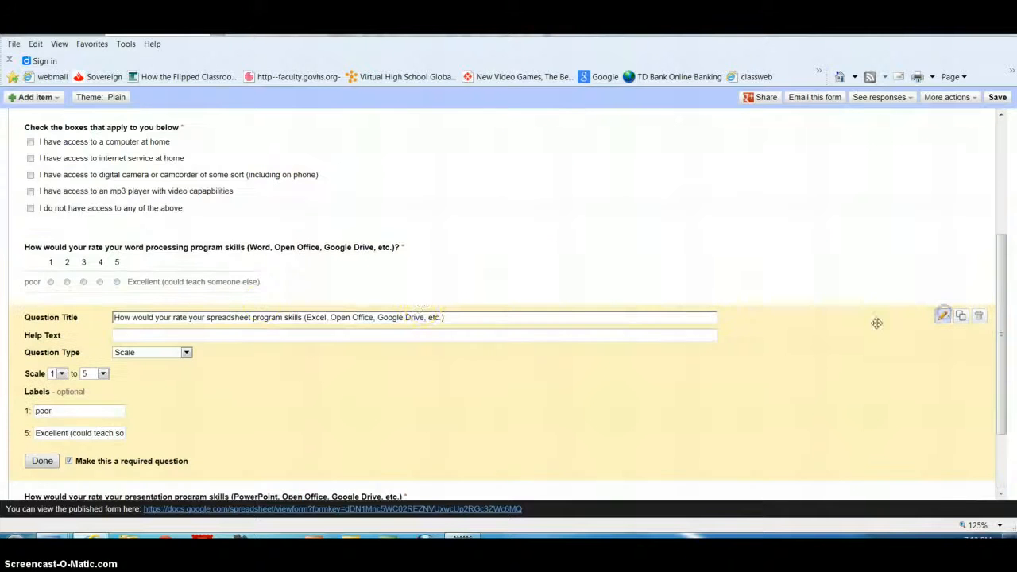
pyautogui.tripleClick(461, 317)
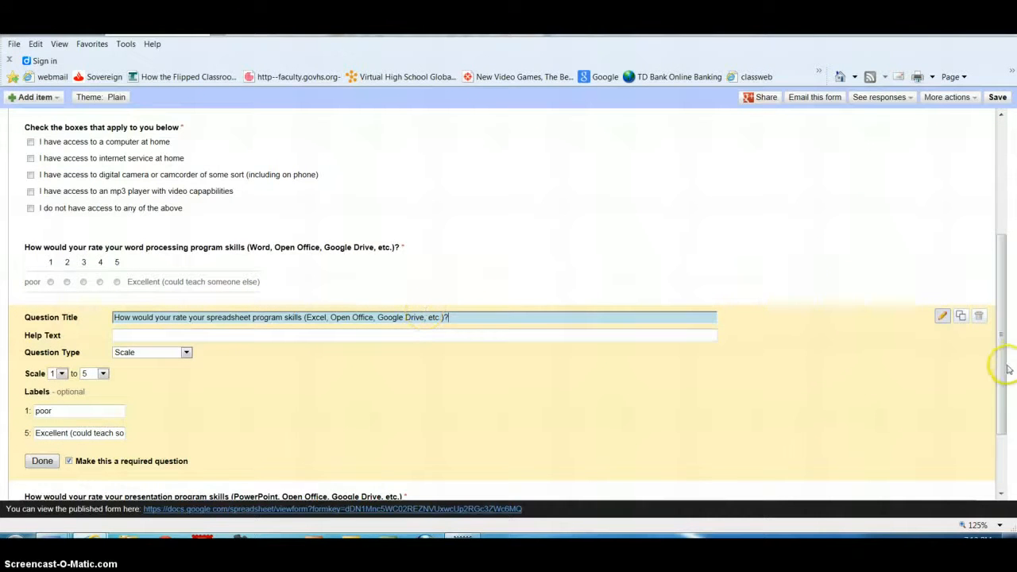
# Add a question mark at the end of the presentation program skills question's title and finish editing it.
pyautogui.moveTo(1003, 374); pyautogui.dragTo(1003, 429)
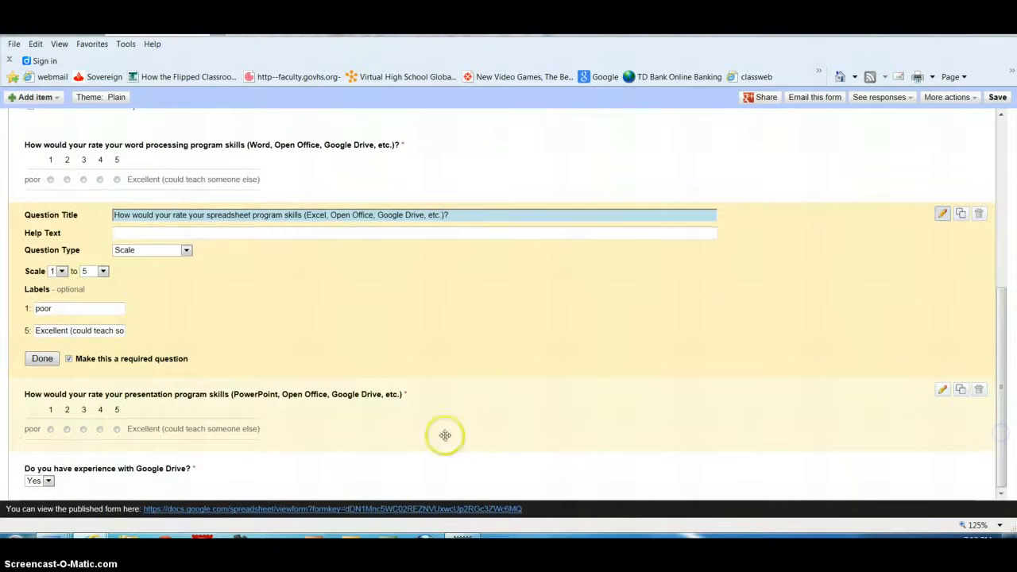
pyautogui.click(942, 392)
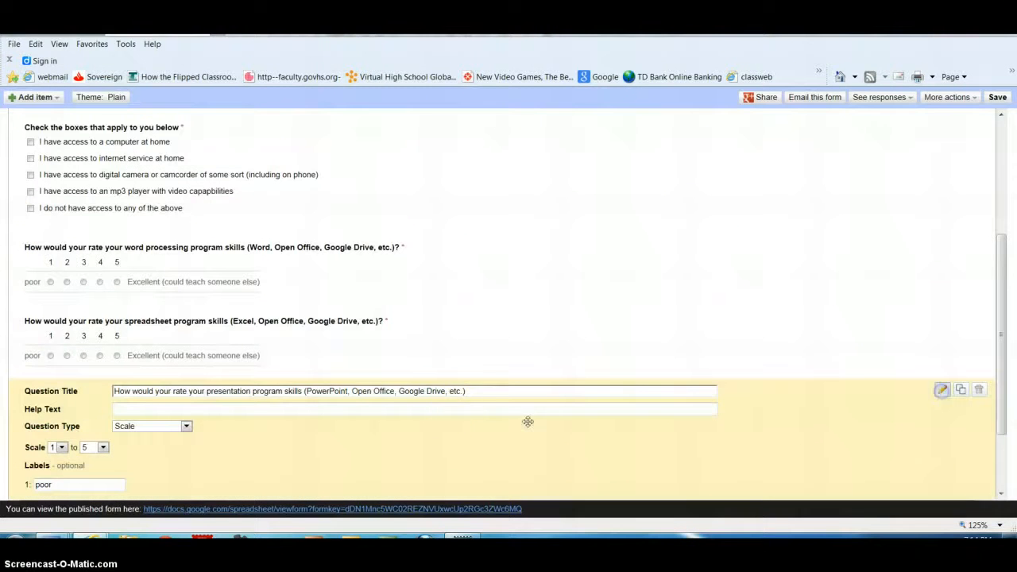
pyautogui.tripleClick(469, 391)
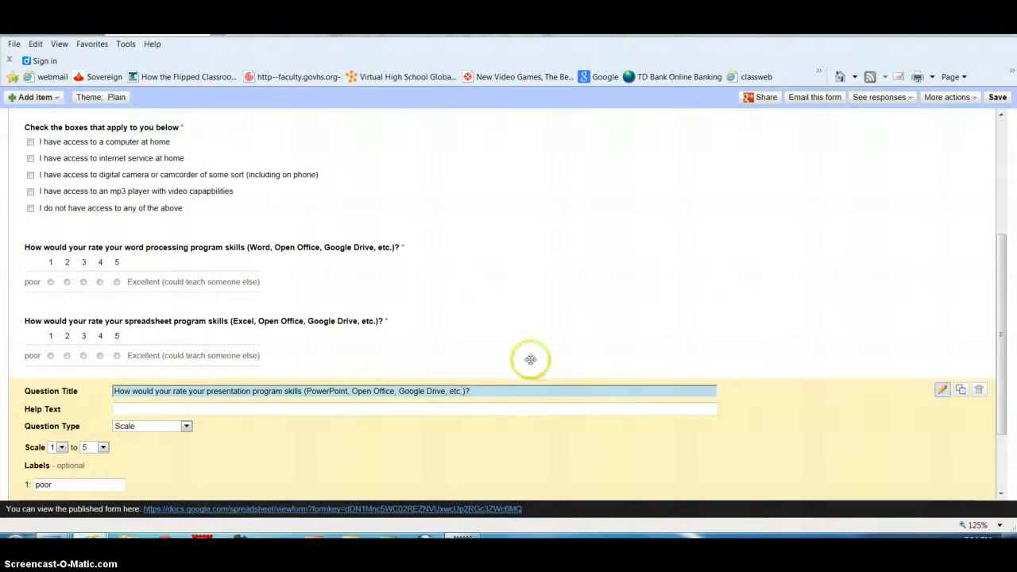
pyautogui.moveTo(1002, 390); pyautogui.dragTo(1000, 323)
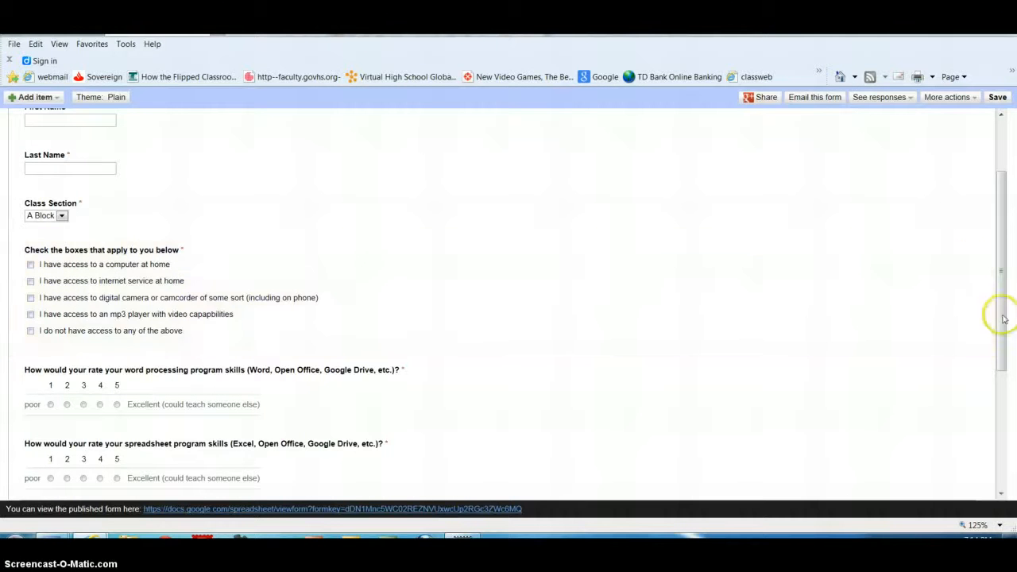
pyautogui.moveTo(1002, 320); pyautogui.dragTo(998, 296)
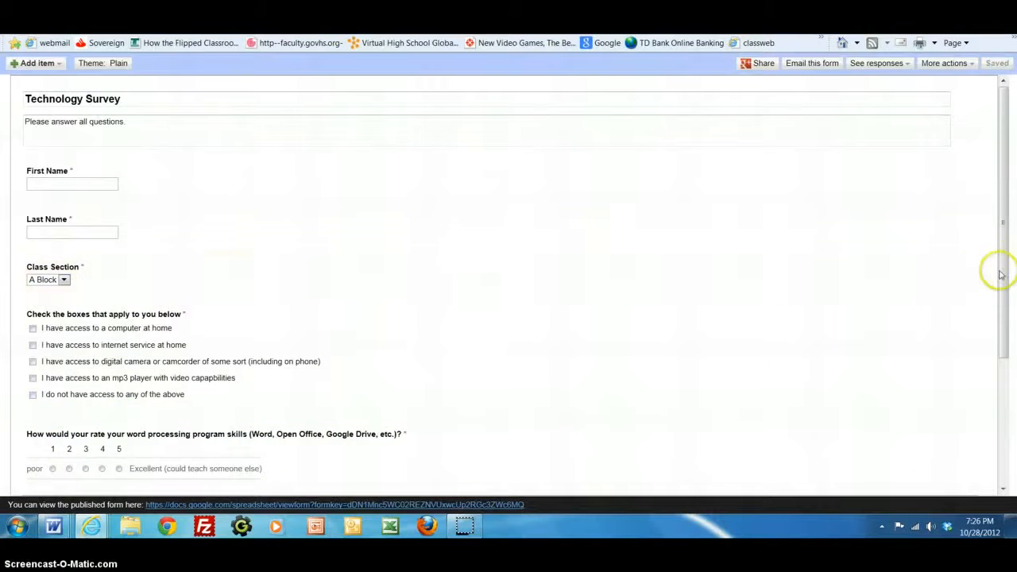
# Open the form's theme gallery and browse the available designs through to the third page.
pyautogui.moveTo(1002, 272)
pyautogui.mouseDown()
pyautogui.moveTo(999, 302)
pyautogui.moveTo(999, 287)
pyautogui.mouseUp()
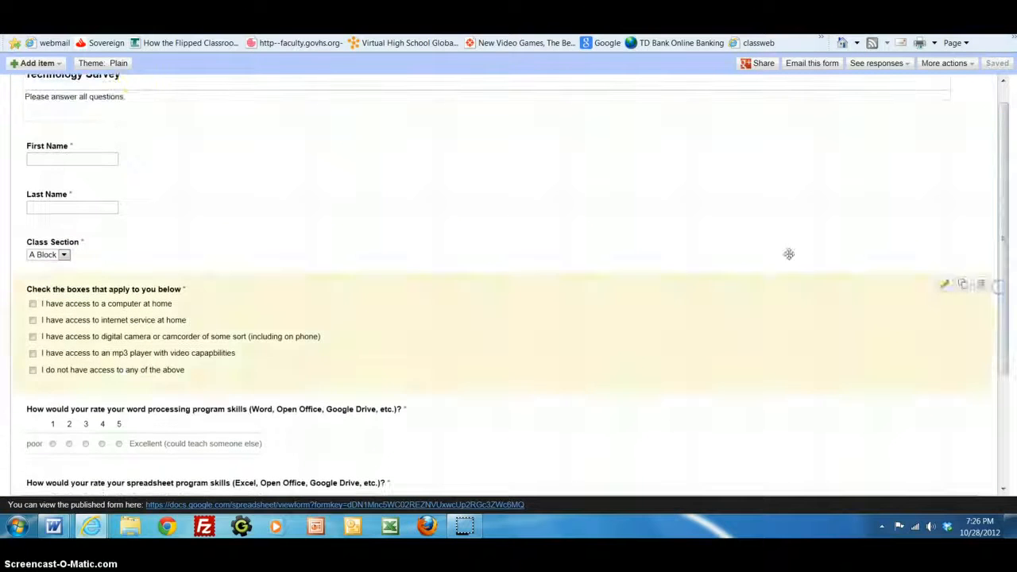
pyautogui.click(99, 63)
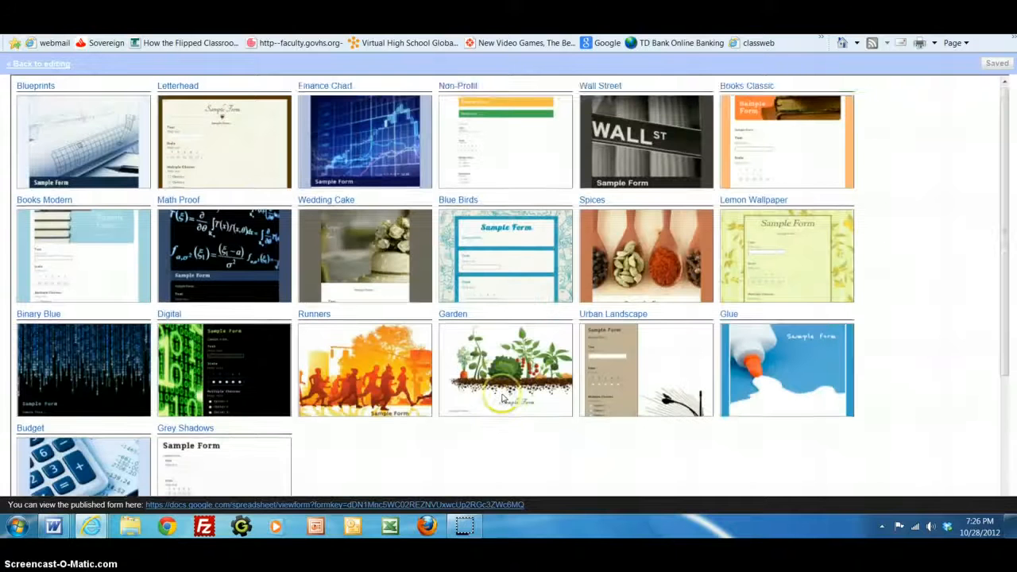
pyautogui.scroll(-2, 502, 397)
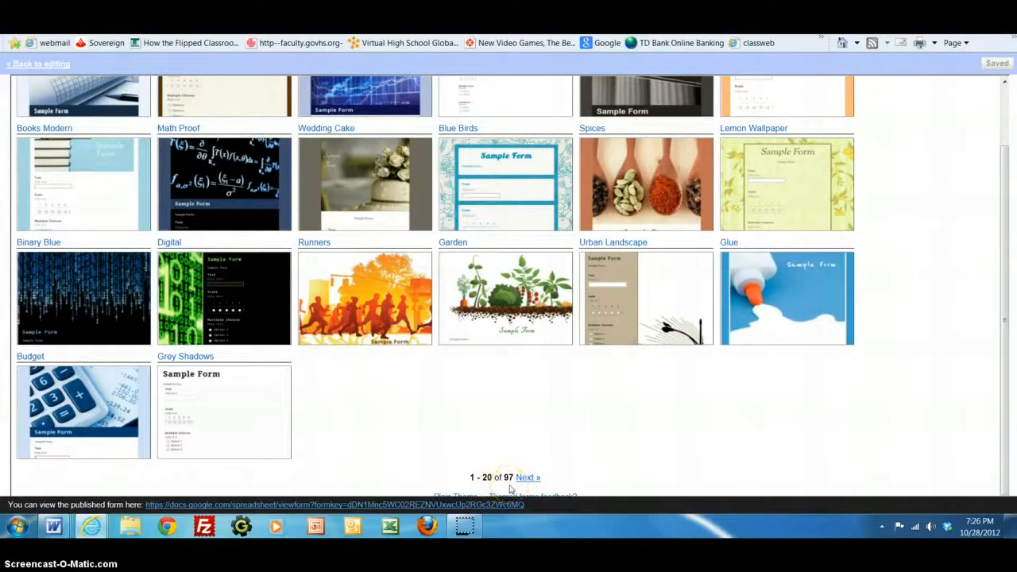
pyautogui.scroll(2, 584, 427)
pyautogui.scroll(-2, 584, 426)
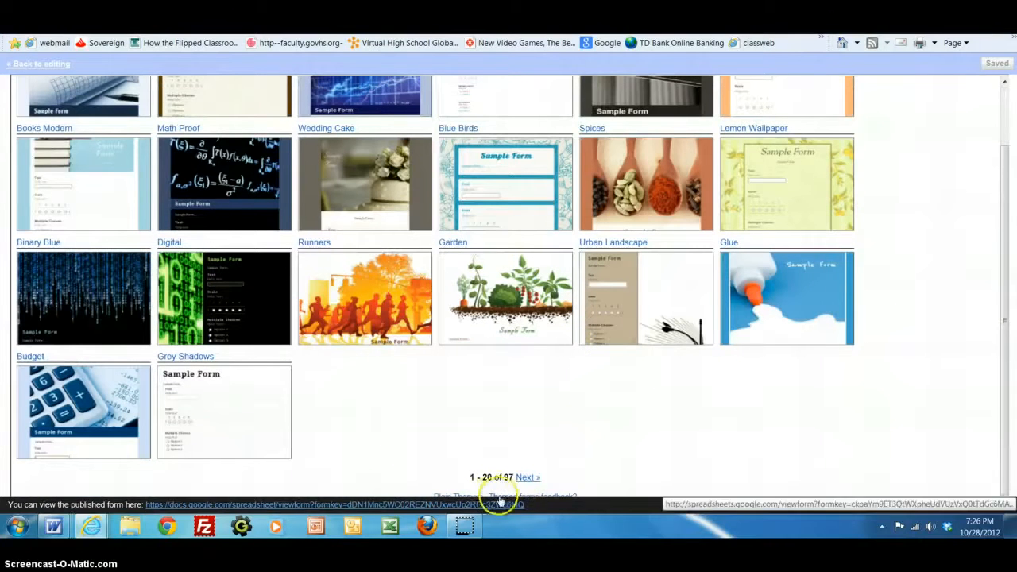
pyautogui.click(530, 478)
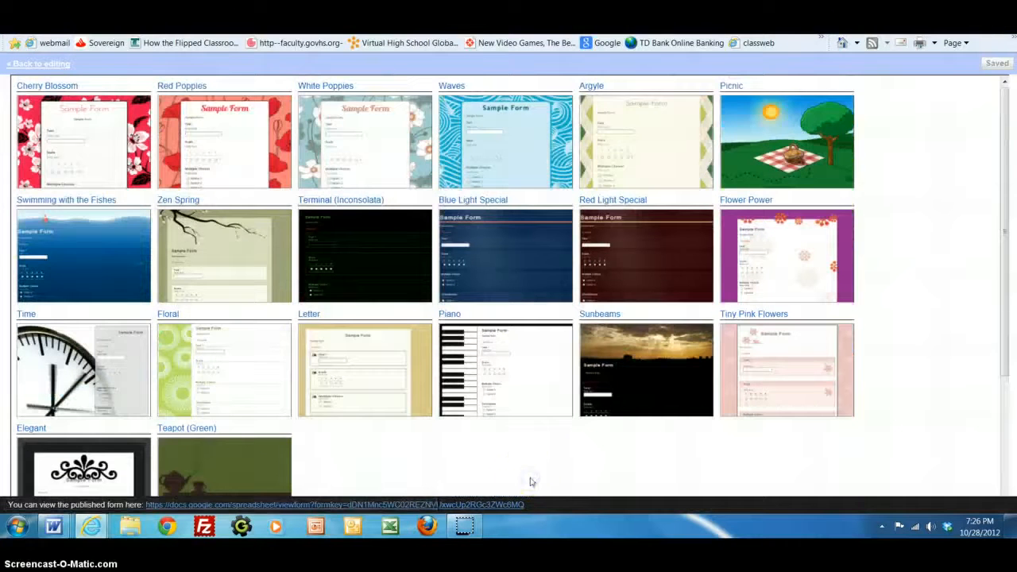
pyautogui.scroll(-3, 523, 472)
pyautogui.scroll(2, 523, 473)
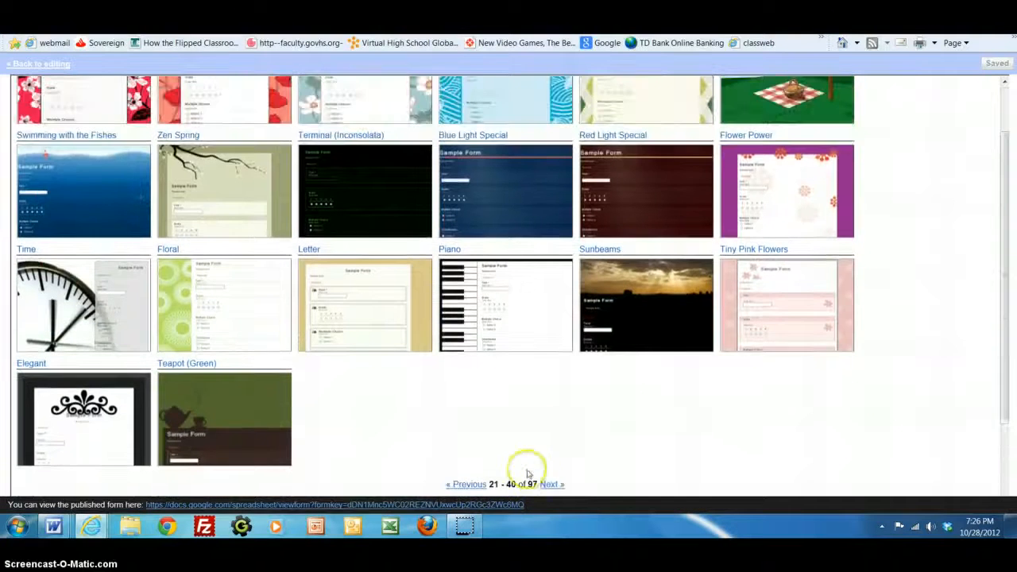
pyautogui.click(551, 484)
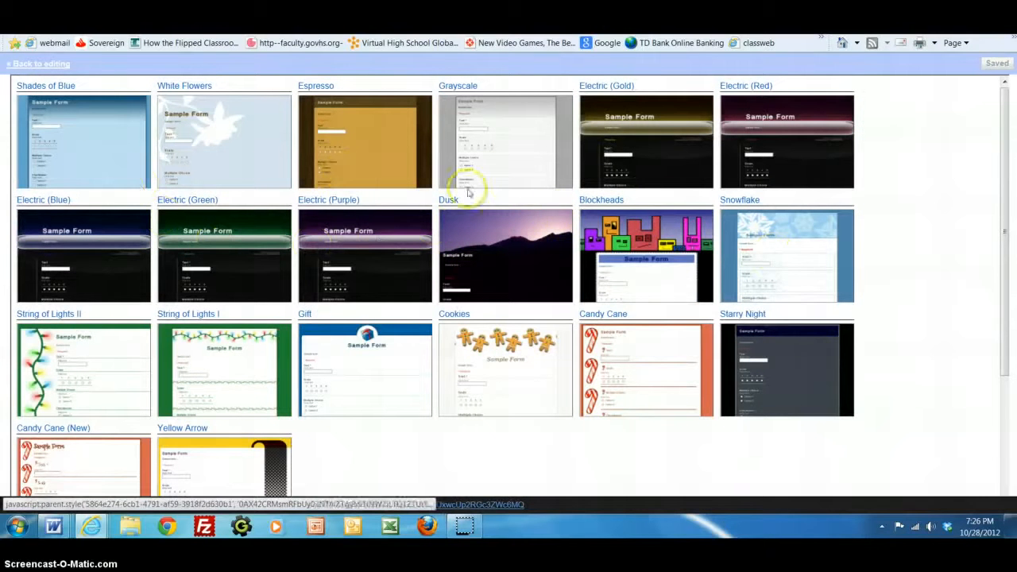
# Preview the Blockheads theme on the survey, apply it to the form and save.
pyautogui.click(654, 276)
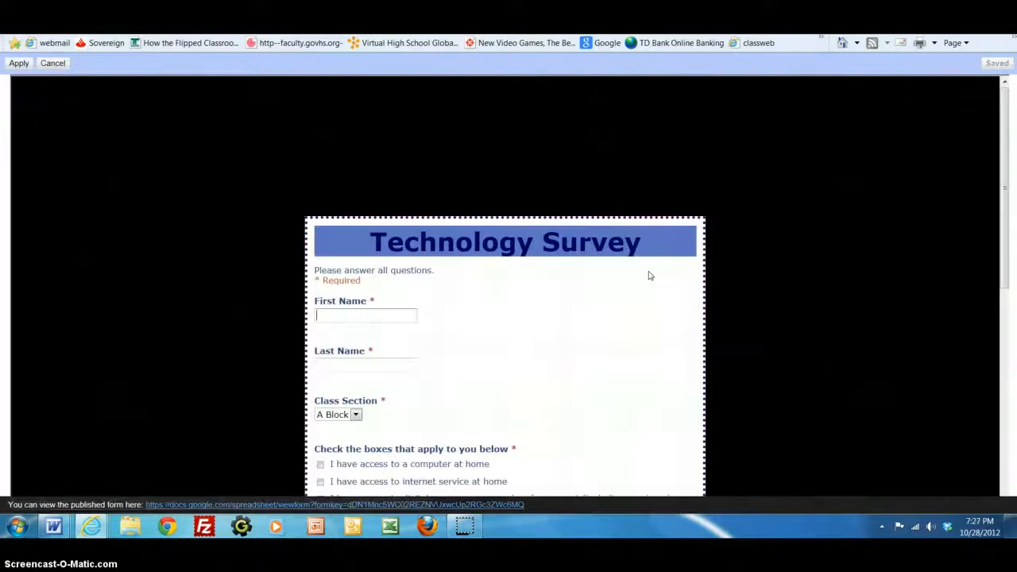
pyautogui.click(648, 280)
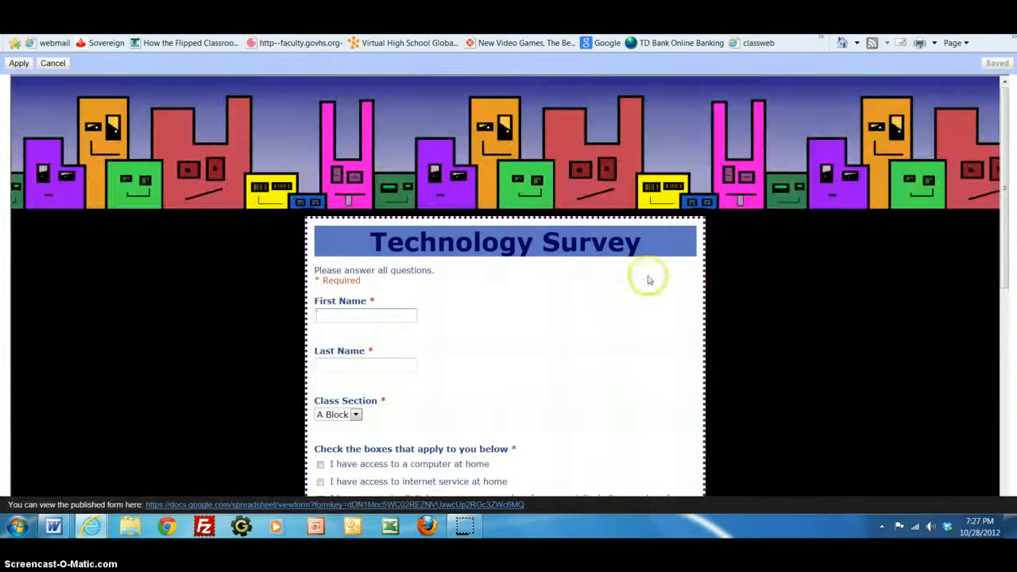
pyautogui.click(805, 331)
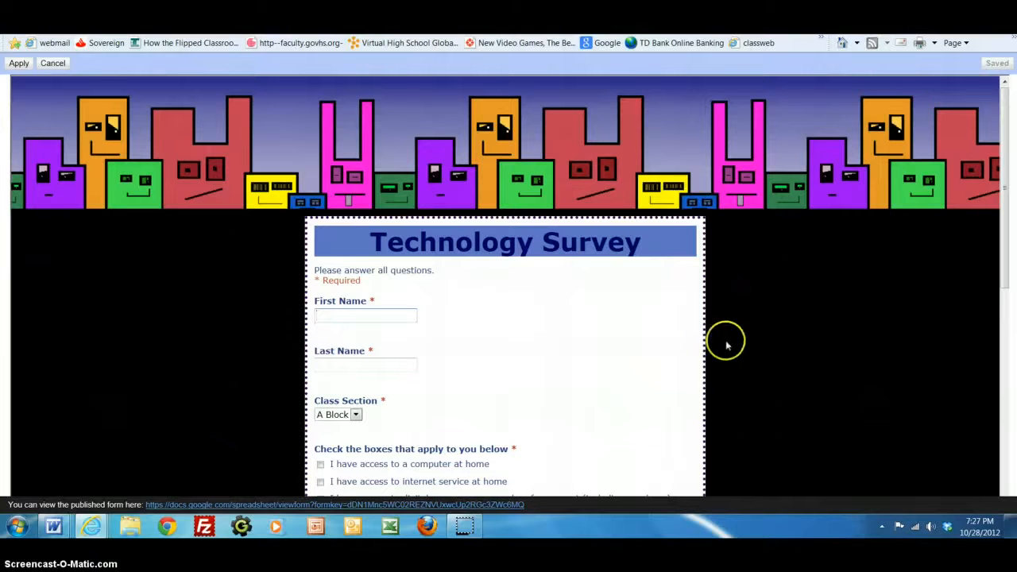
pyautogui.click(19, 64)
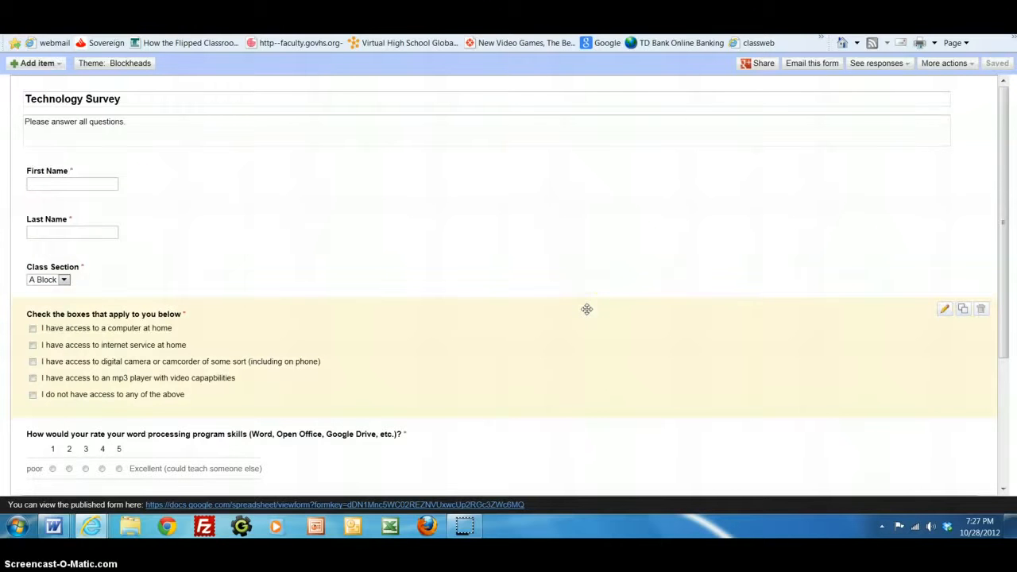
pyautogui.click(993, 70)
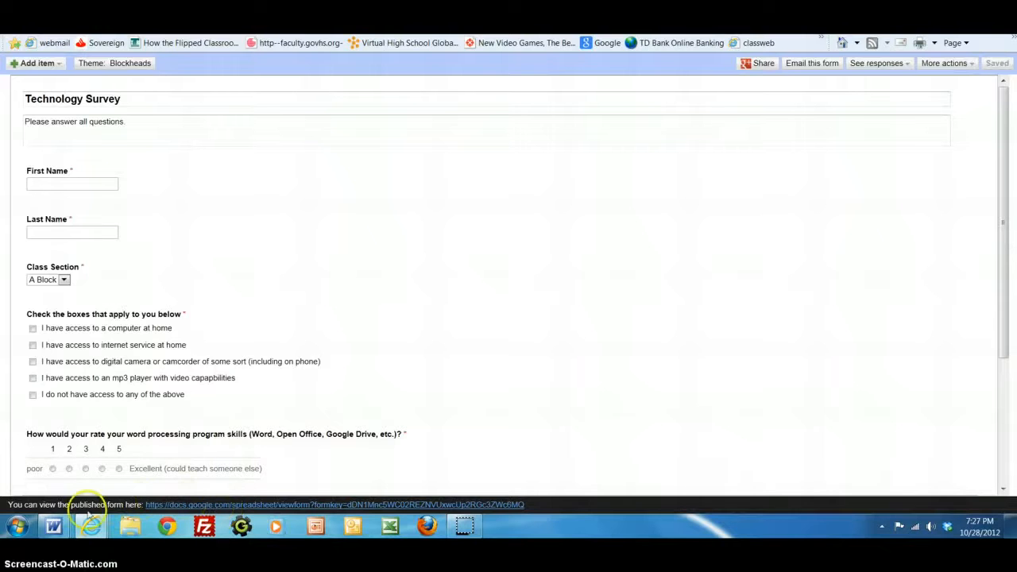
# Copy the published form's link and paste it into a new Google Drive document, allowing the page to access the clipboard.
pyautogui.rightClick(309, 507)
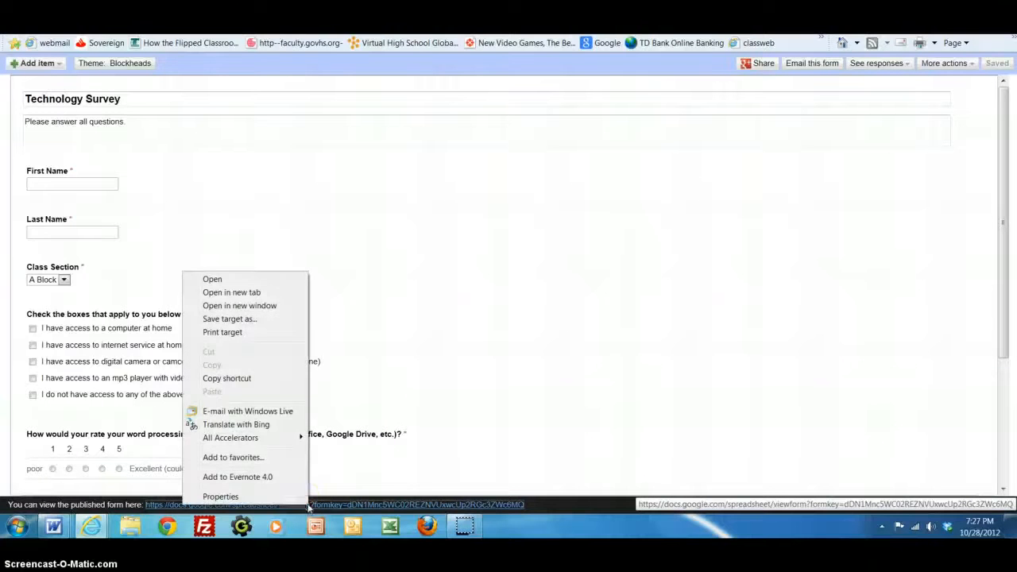
pyautogui.click(244, 379)
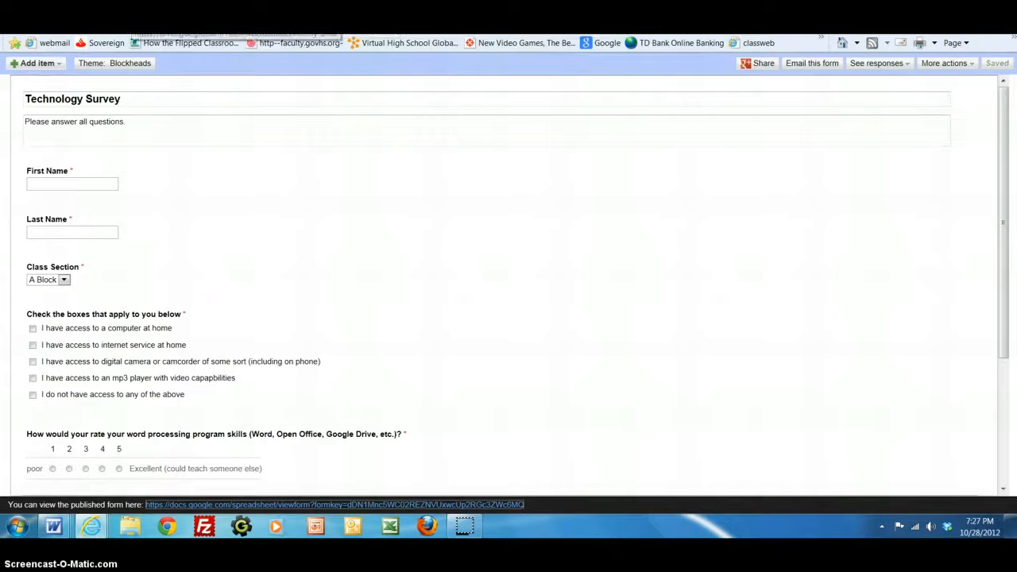
pyautogui.click(131, 22)
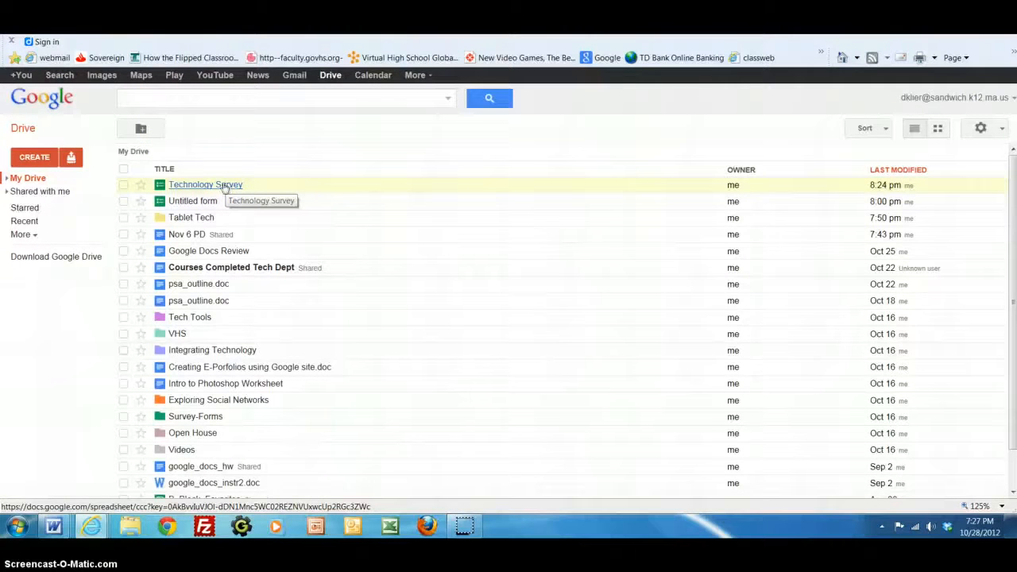
pyautogui.click(34, 157)
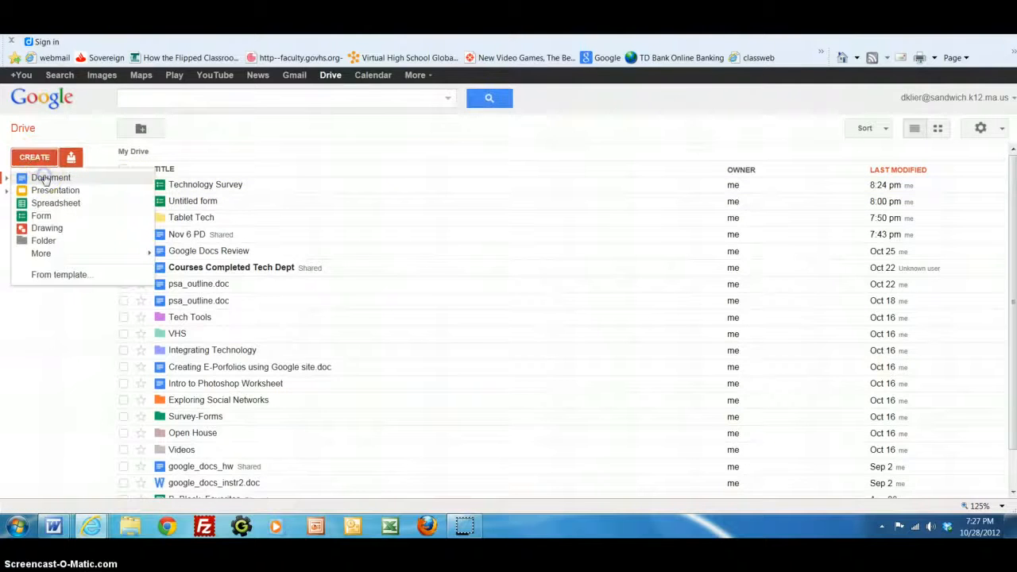
pyautogui.click(45, 178)
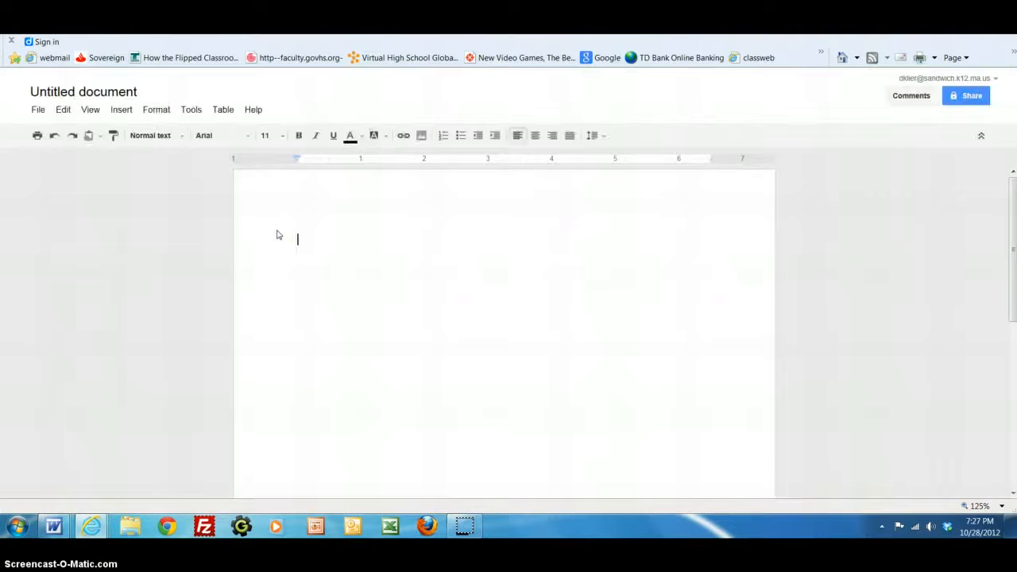
pyautogui.rightClick(280, 220)
pyautogui.click(314, 273)
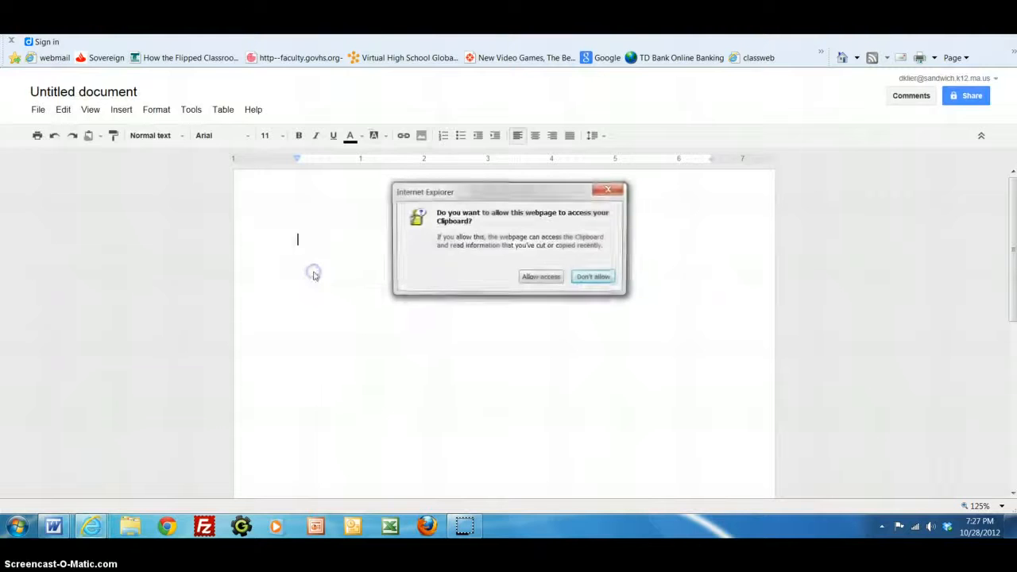
pyautogui.click(544, 278)
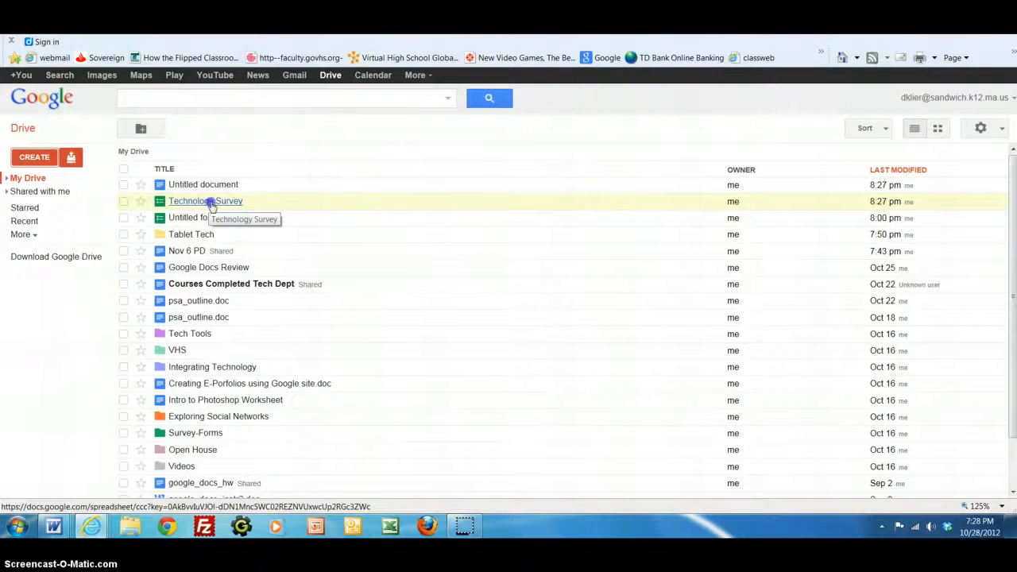
# Open the Technology Survey response spreadsheet from Drive and open its attached form for editing.
pyautogui.click(211, 203)
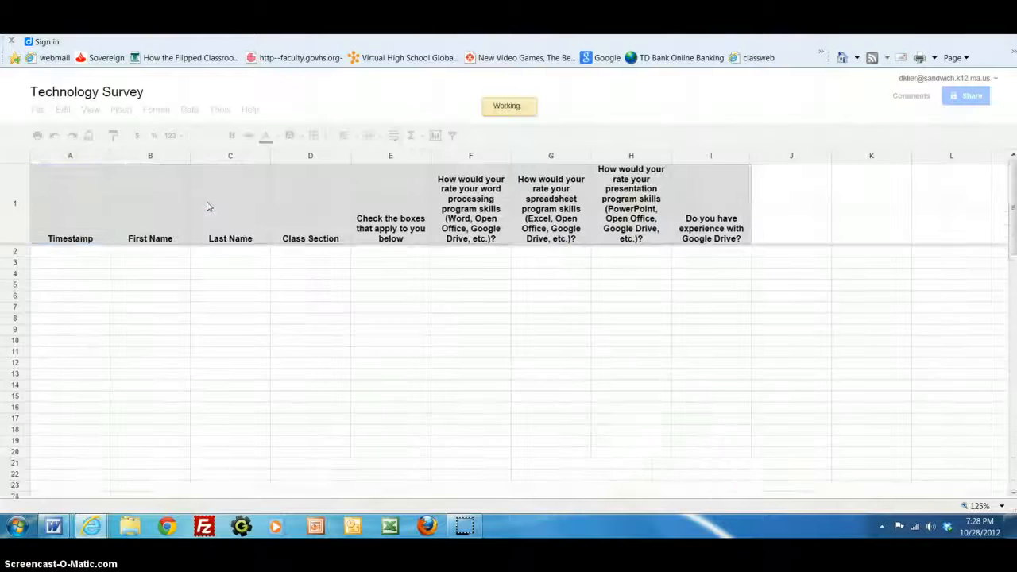
pyautogui.click(401, 329)
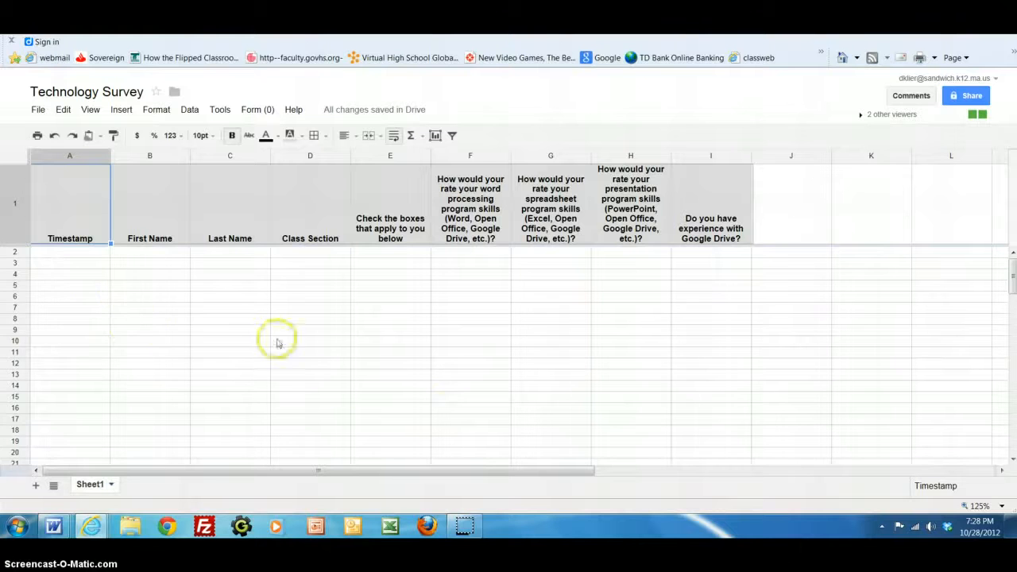
pyautogui.click(252, 113)
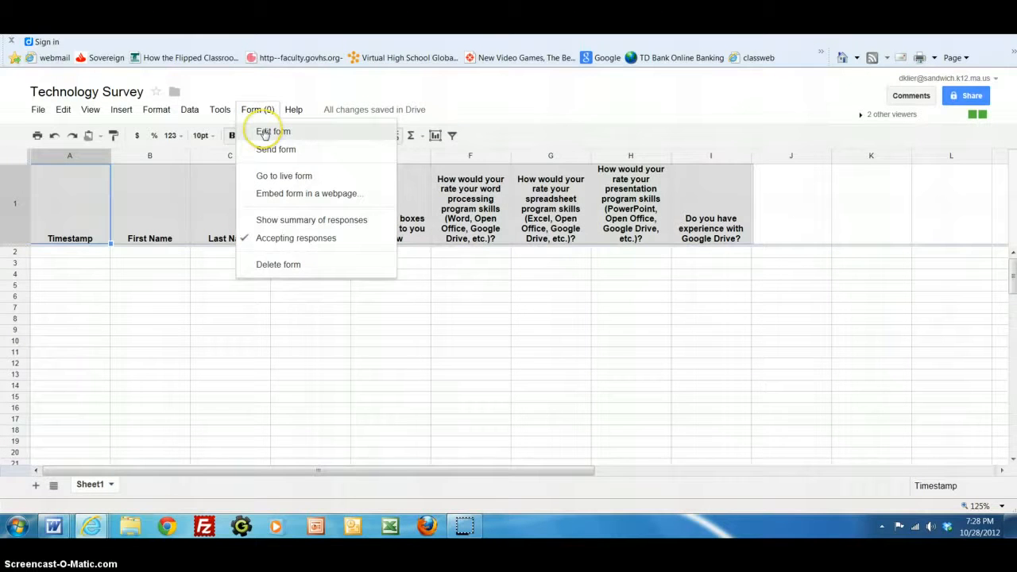
pyautogui.click(265, 133)
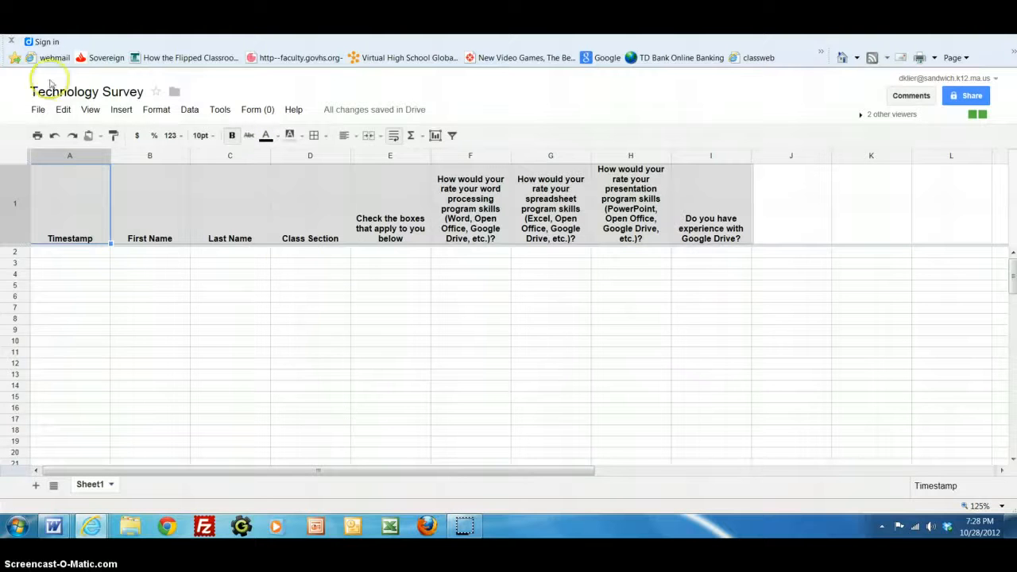
# Look over the form in the editor, then open its published version and review the layout and all questions down to the end.
pyautogui.scroll(-3, 334, 350)
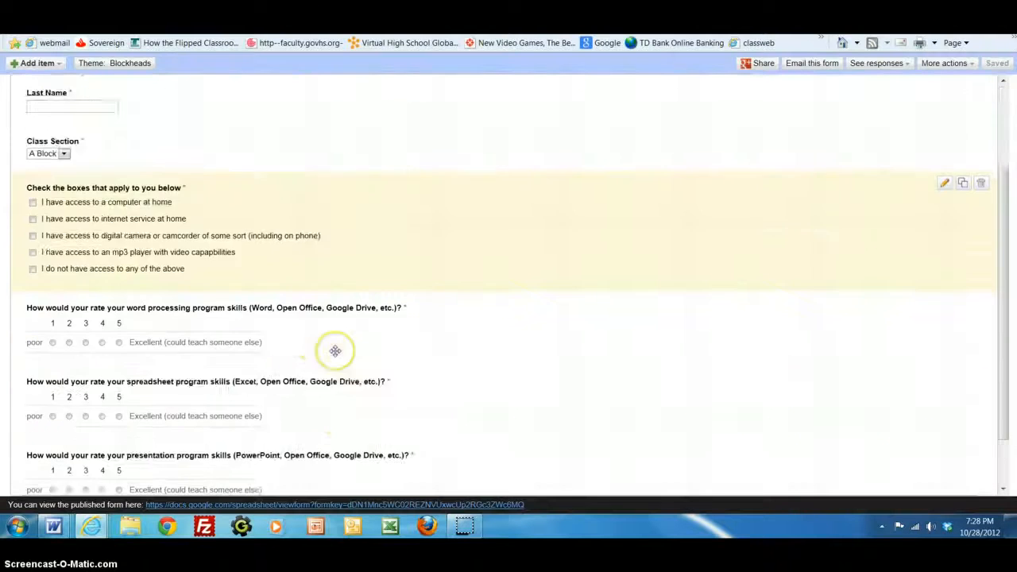
pyautogui.scroll(3, 334, 350)
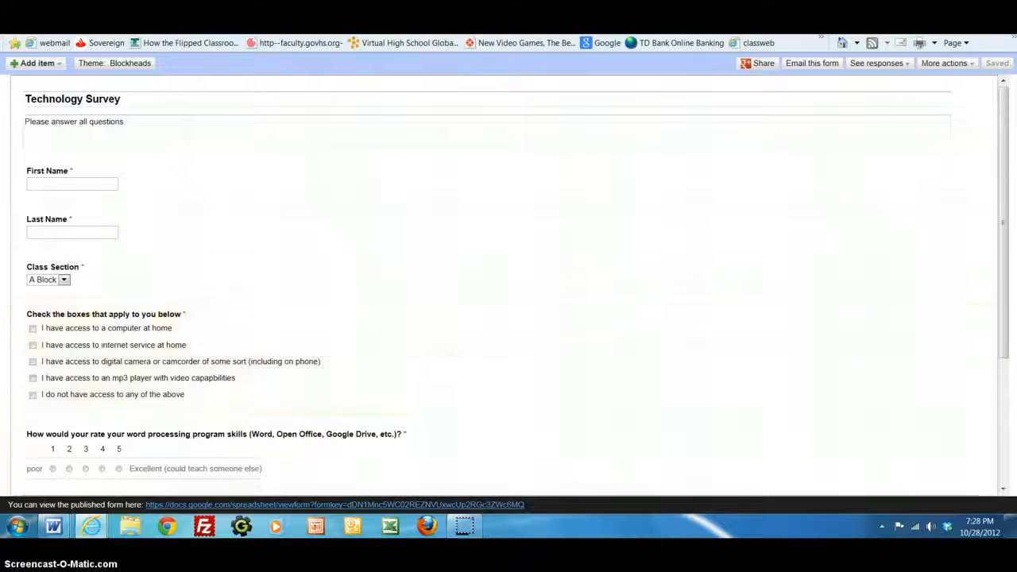
pyautogui.scroll(-3, 453, 374)
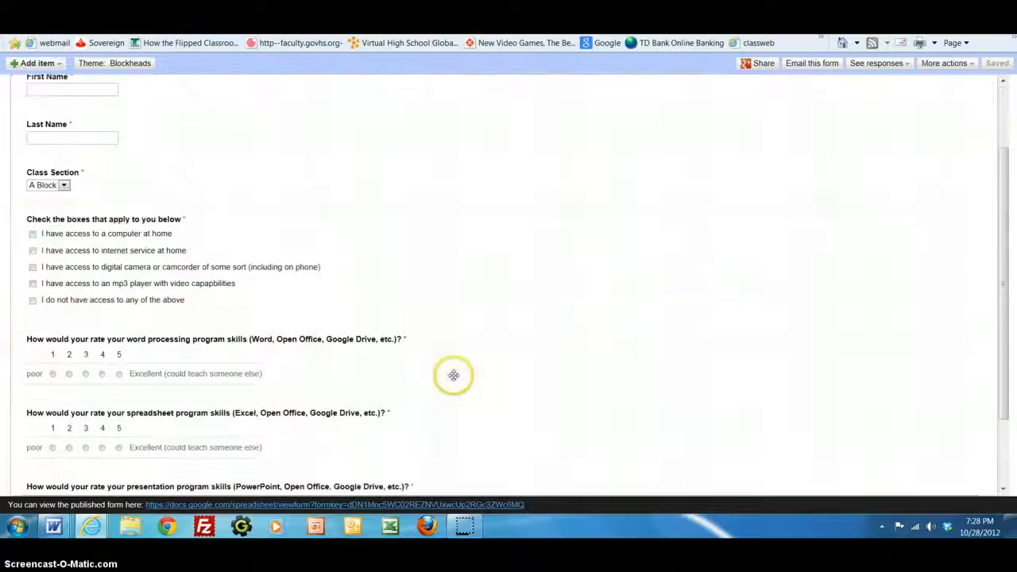
pyautogui.click(258, 506)
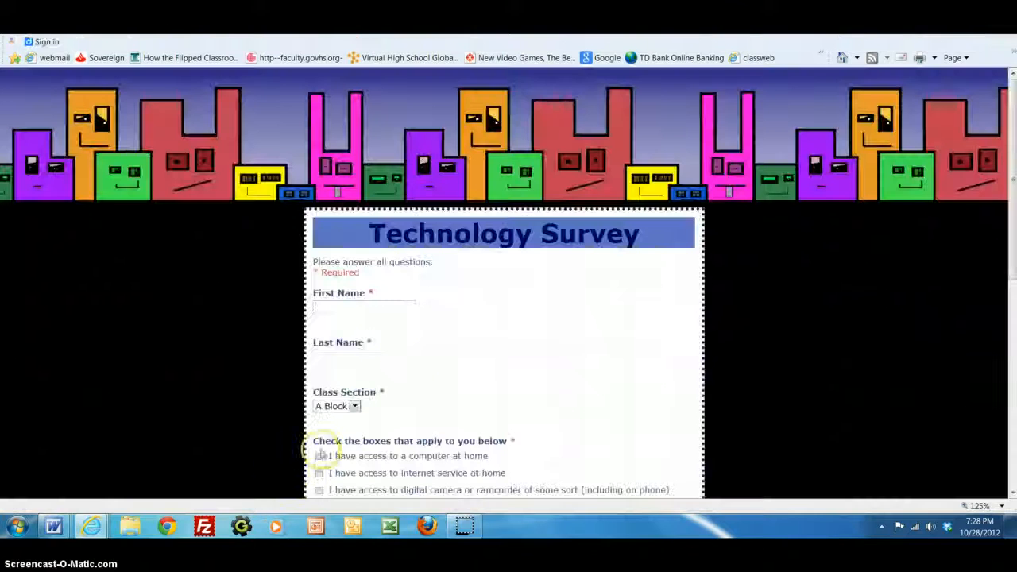
pyautogui.scroll(-5, 651, 381)
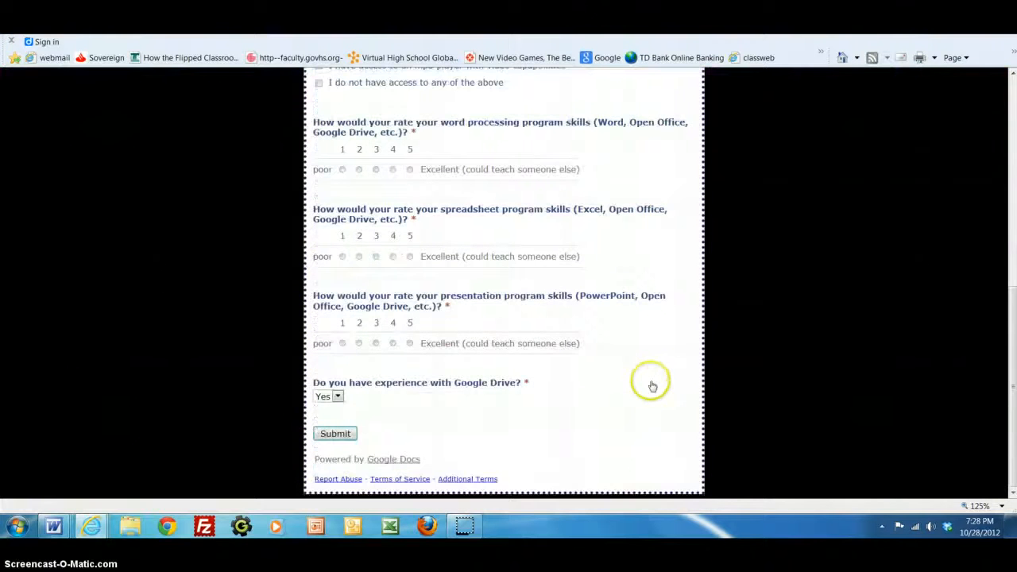
pyautogui.scroll(5, 651, 386)
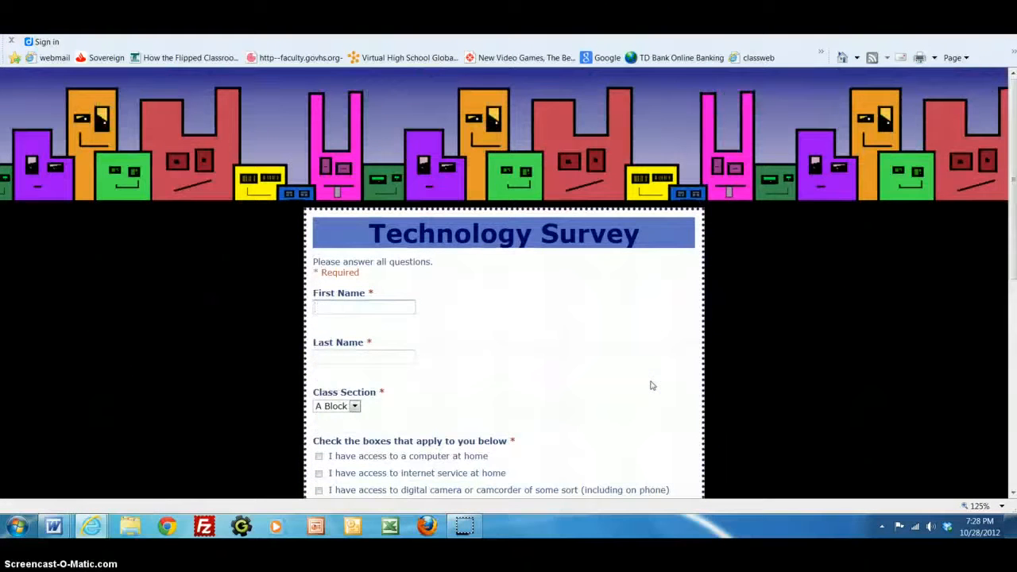
pyautogui.click(604, 364)
pyautogui.scroll(-5, 608, 365)
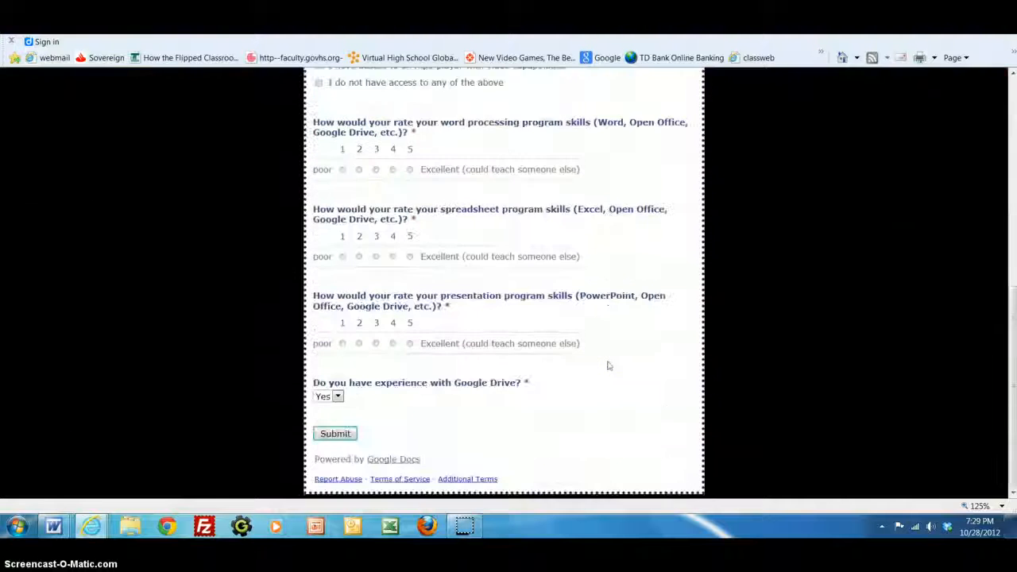
pyautogui.scroll(8, 608, 365)
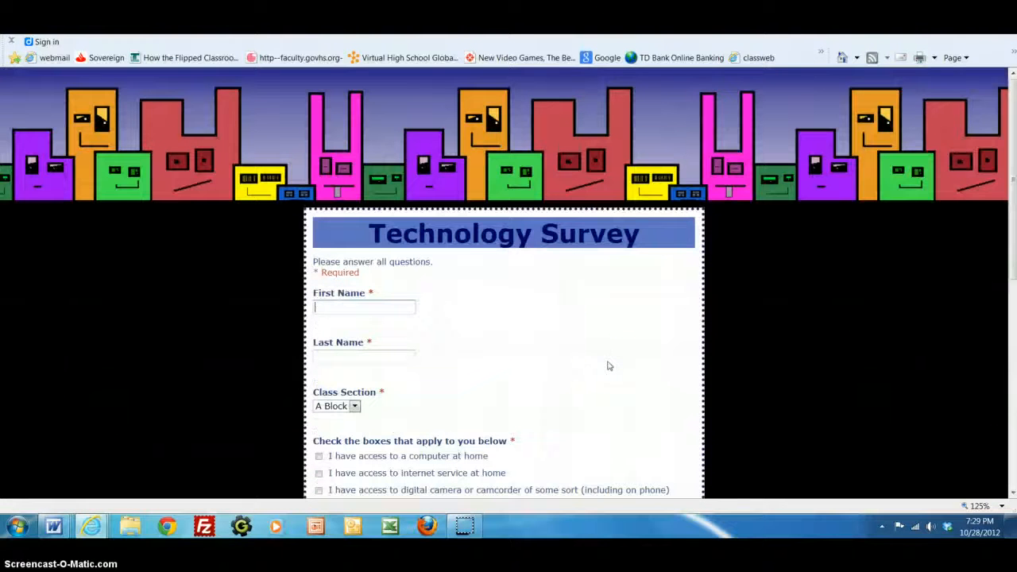
pyautogui.click(590, 361)
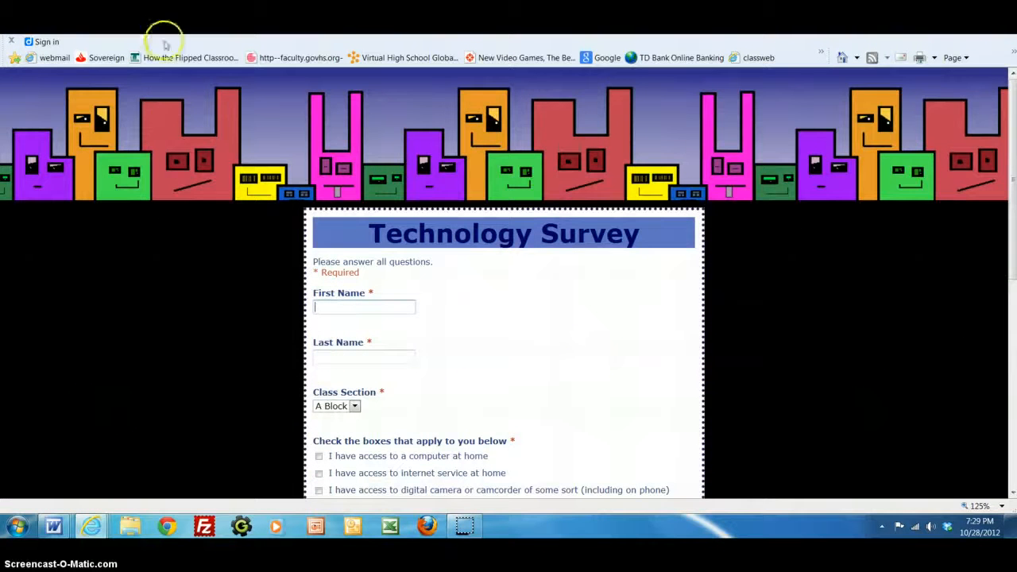